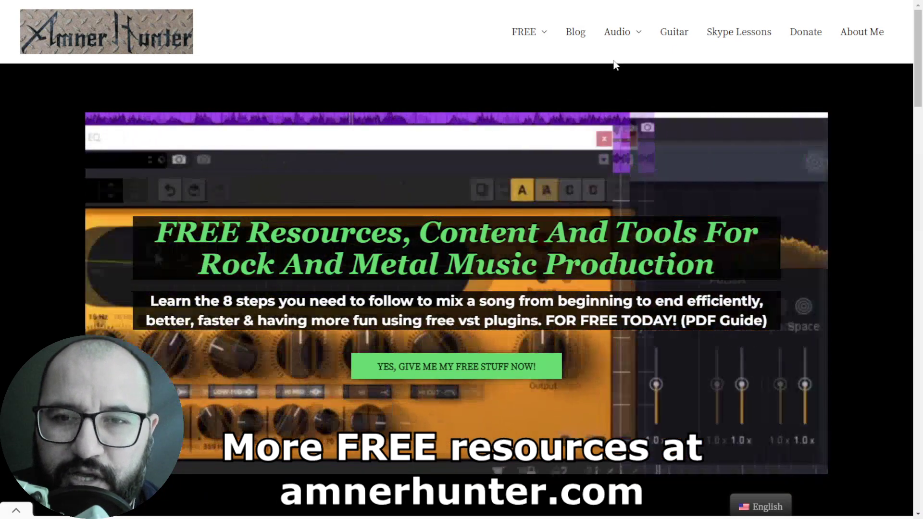
{"action": "mouse_move", "coordinate": [535, 35]}
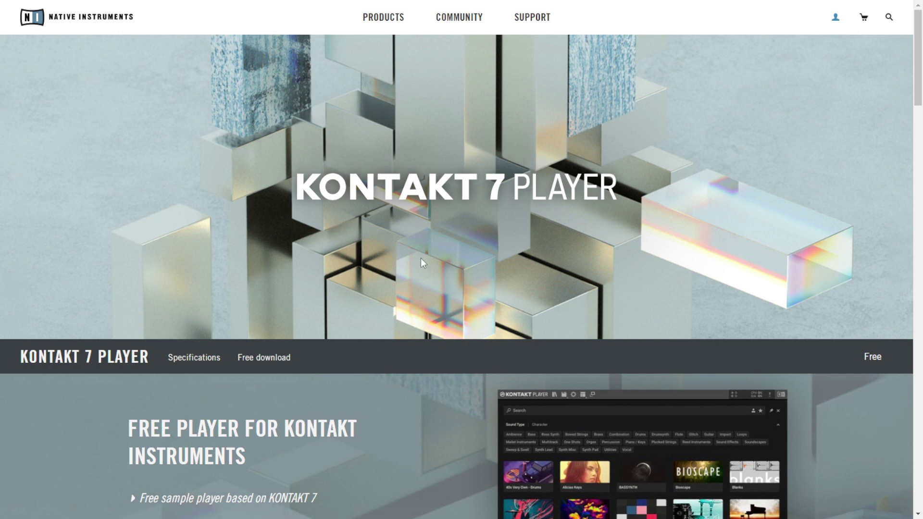
- Look over the Kontakt 7 Player product page and open its free download page
{"action": "scroll", "coordinate": [418, 262], "scroll_direction": "down", "scroll_amount": 2}
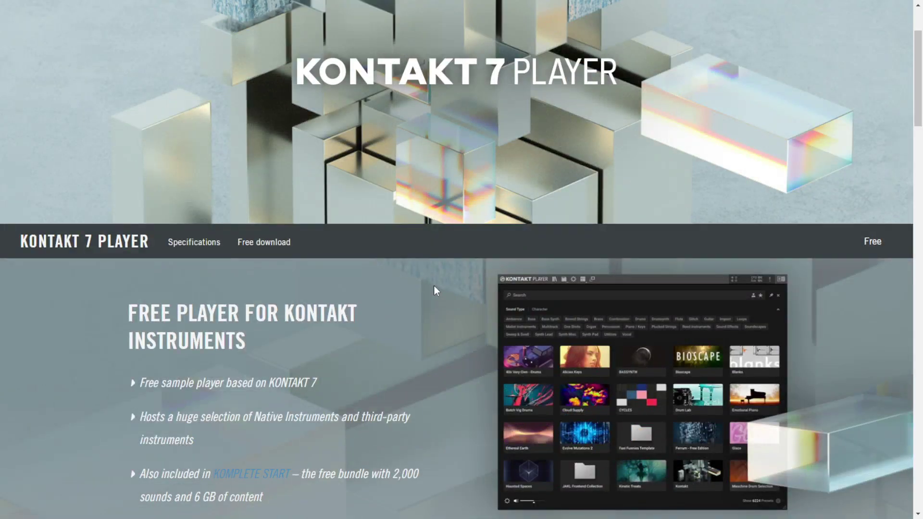
{"action": "scroll", "coordinate": [436, 287], "scroll_direction": "up", "scroll_amount": 2}
{"action": "scroll", "coordinate": [436, 287], "scroll_direction": "down", "scroll_amount": 3}
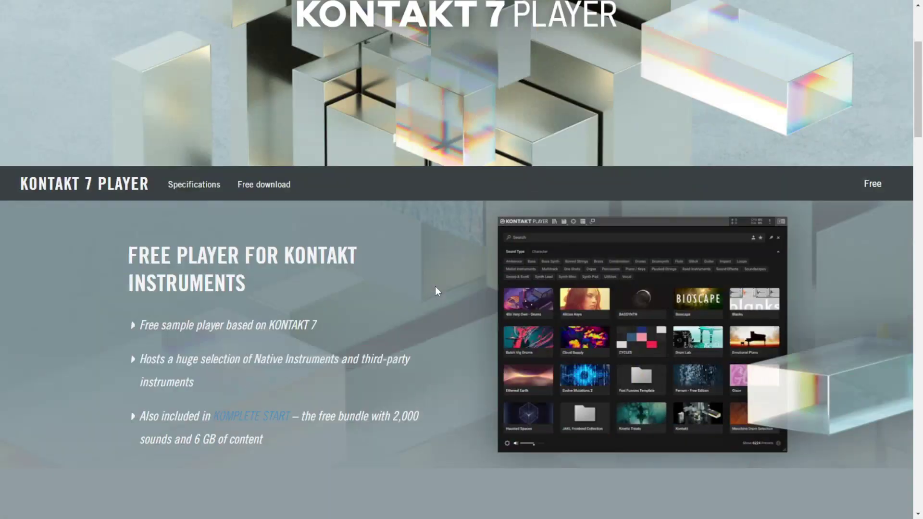
{"action": "scroll", "coordinate": [436, 287], "scroll_direction": "up", "scroll_amount": 3}
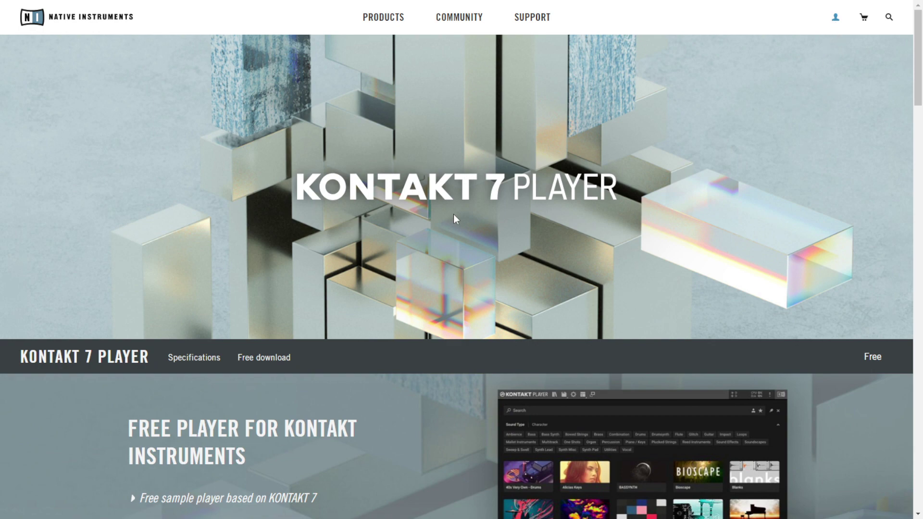
{"action": "scroll", "coordinate": [446, 224], "scroll_direction": "down", "scroll_amount": 6}
{"action": "scroll", "coordinate": [356, 206], "scroll_direction": "up", "scroll_amount": 3}
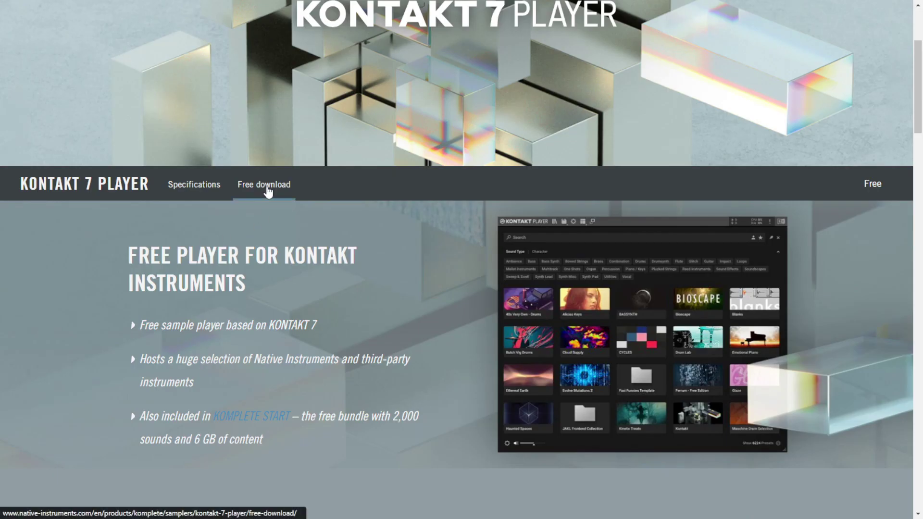
{"action": "left_click", "coordinate": [267, 186]}
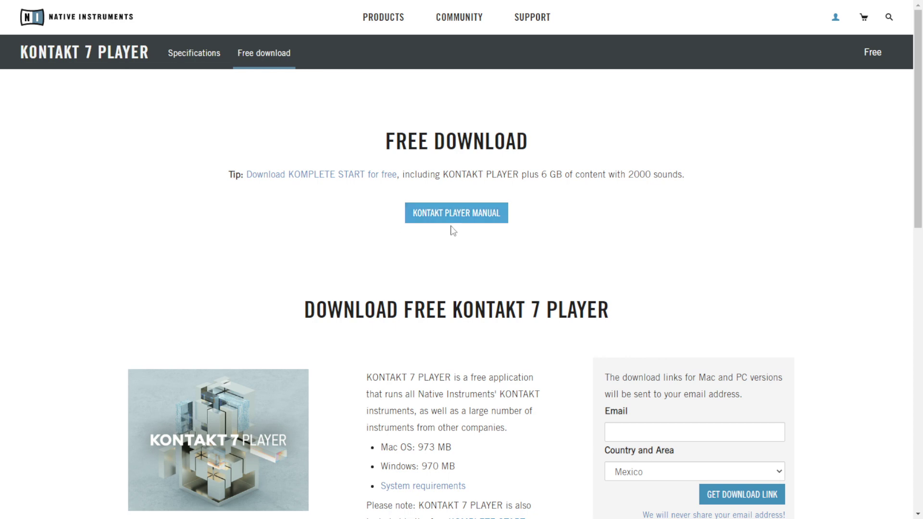
{"action": "left_click", "coordinate": [461, 219]}
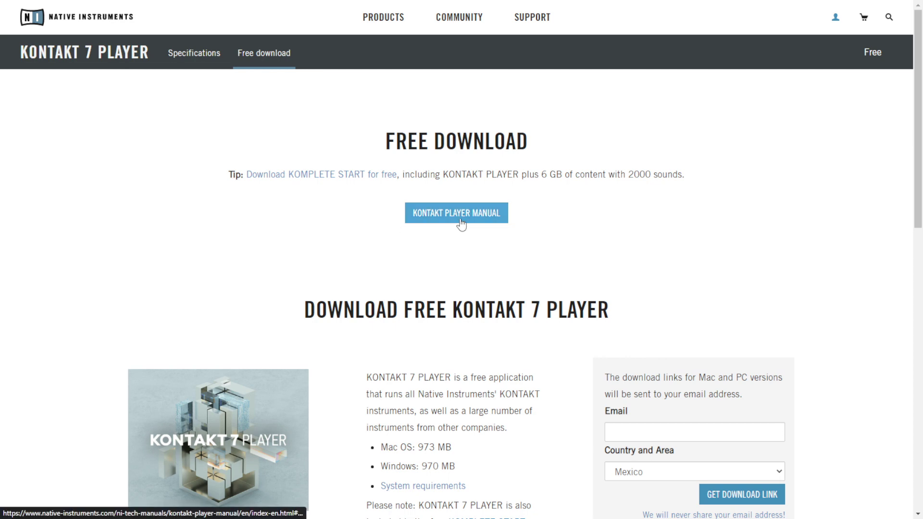
{"action": "scroll", "coordinate": [216, 236], "scroll_direction": "down", "scroll_amount": 2}
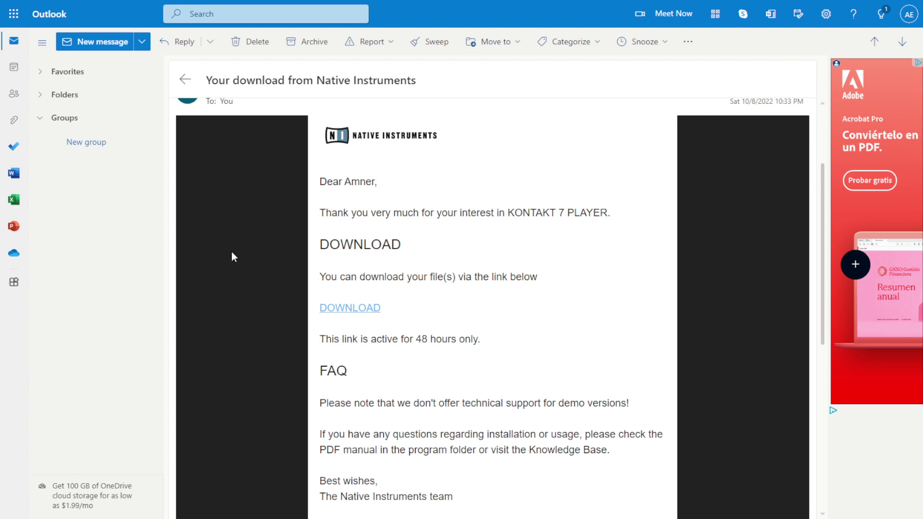
- Follow the download link in the Native Instruments e-mail and download the PC version of Native Access
{"action": "left_click", "coordinate": [368, 308]}
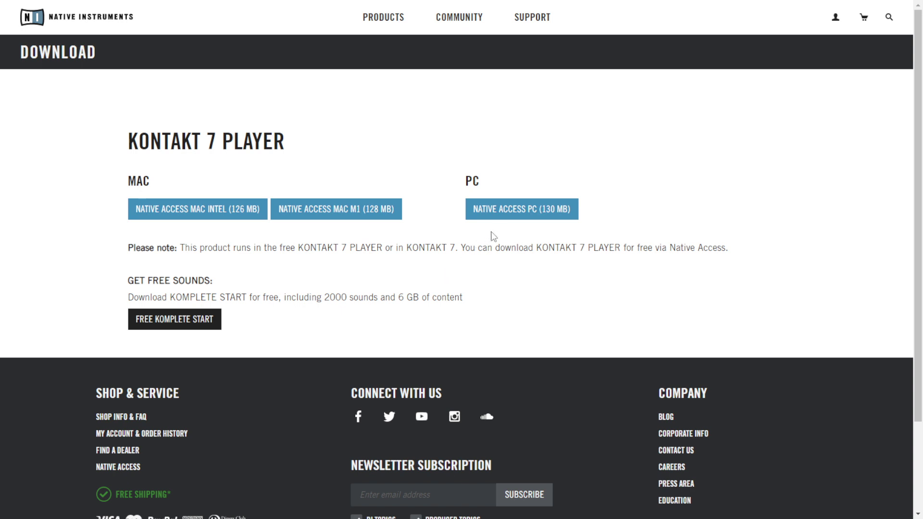
{"action": "left_click", "coordinate": [518, 217]}
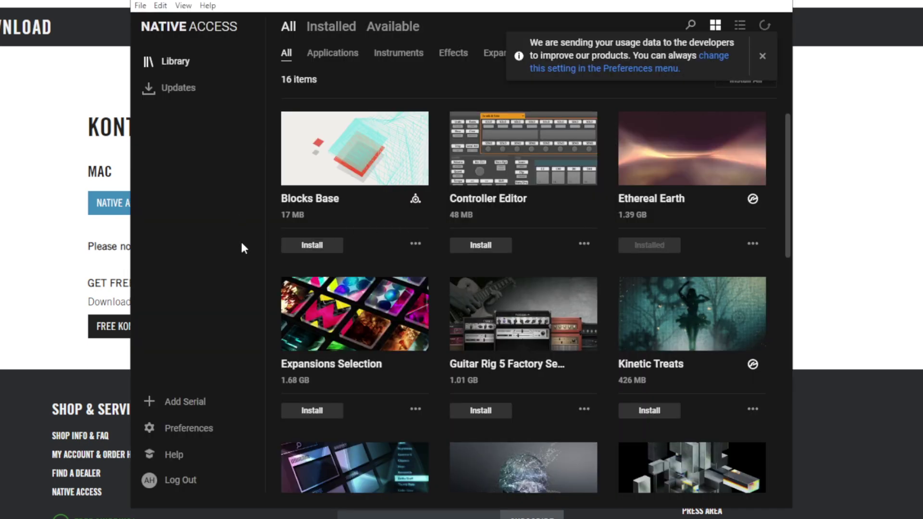
- Find Kontakt 7 Player in the Native Access library, start its installation and dismiss the usage-data notice
{"action": "scroll", "coordinate": [462, 250], "scroll_direction": "down", "scroll_amount": 4}
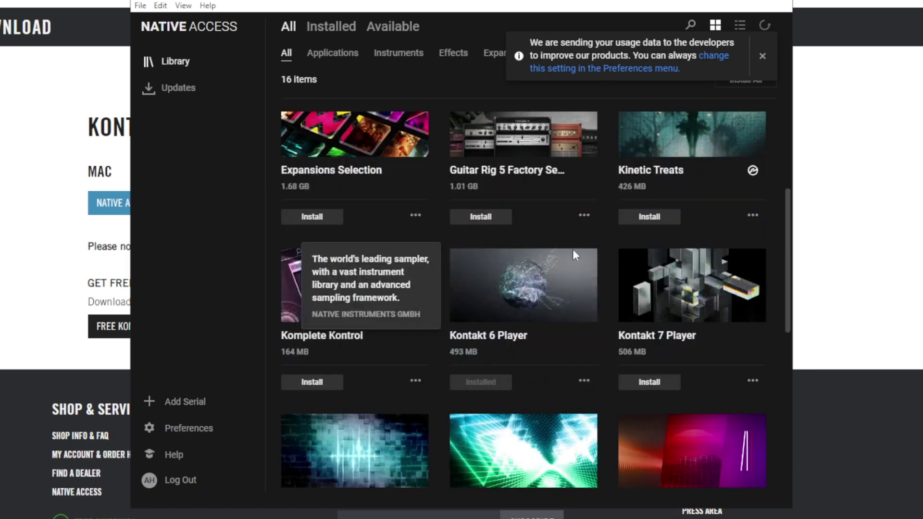
{"action": "scroll", "coordinate": [572, 249], "scroll_direction": "down", "scroll_amount": 3}
{"action": "scroll", "coordinate": [571, 249], "scroll_direction": "up", "scroll_amount": 4}
{"action": "scroll", "coordinate": [570, 249], "scroll_direction": "down", "scroll_amount": 3}
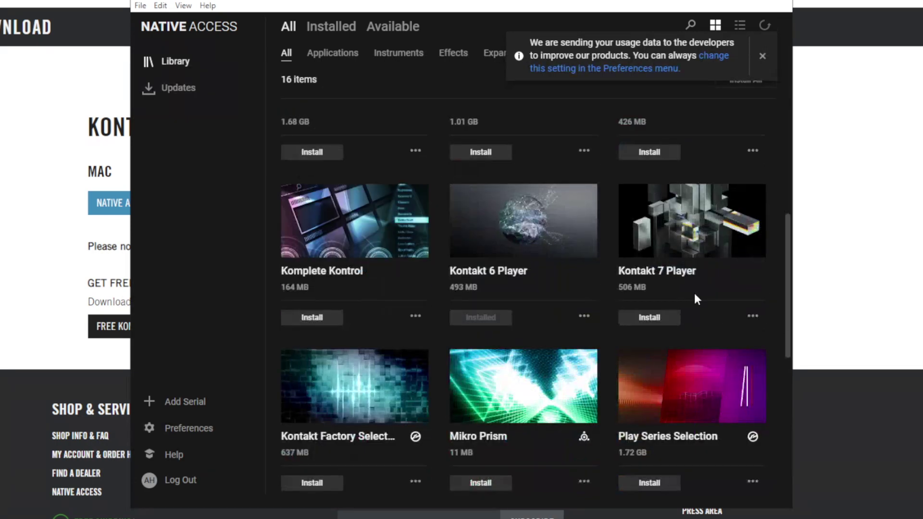
{"action": "scroll", "coordinate": [665, 308], "scroll_direction": "down", "scroll_amount": 3}
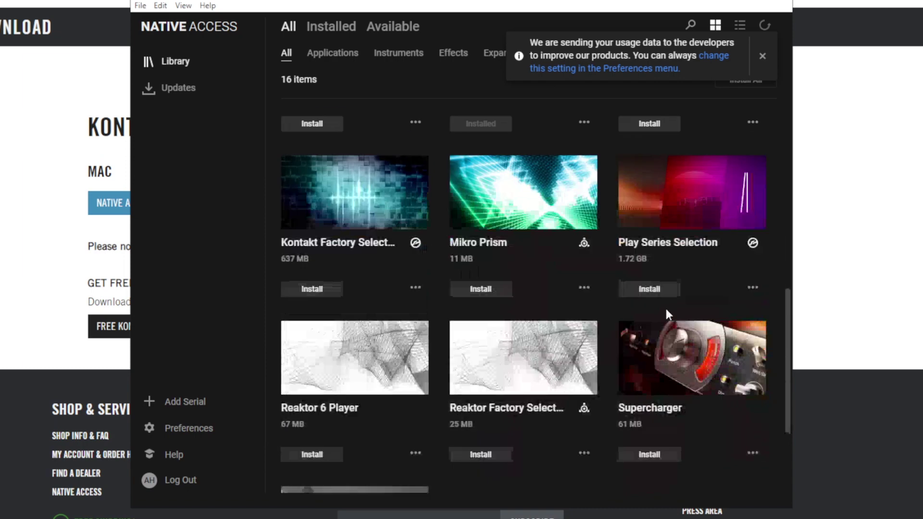
{"action": "scroll", "coordinate": [615, 298], "scroll_direction": "up", "scroll_amount": 7}
{"action": "scroll", "coordinate": [608, 253], "scroll_direction": "down", "scroll_amount": 5}
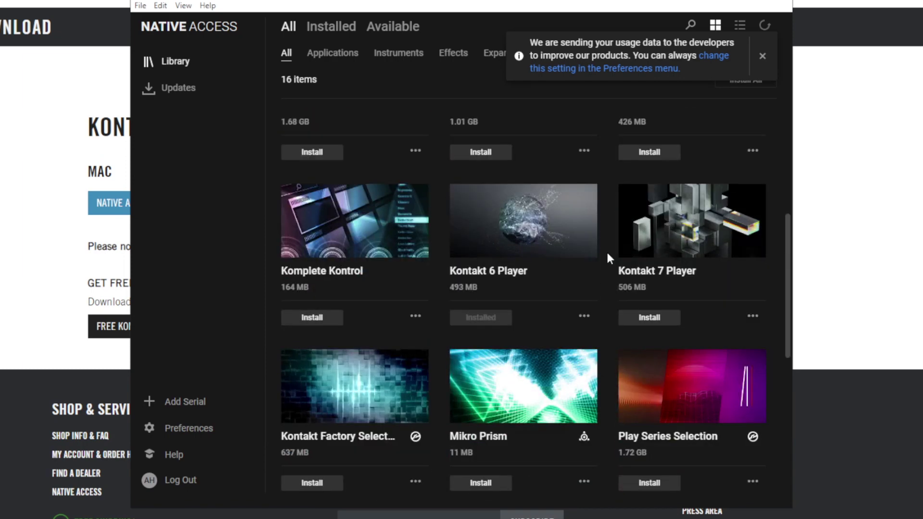
{"action": "scroll", "coordinate": [622, 262], "scroll_direction": "down", "scroll_amount": 6}
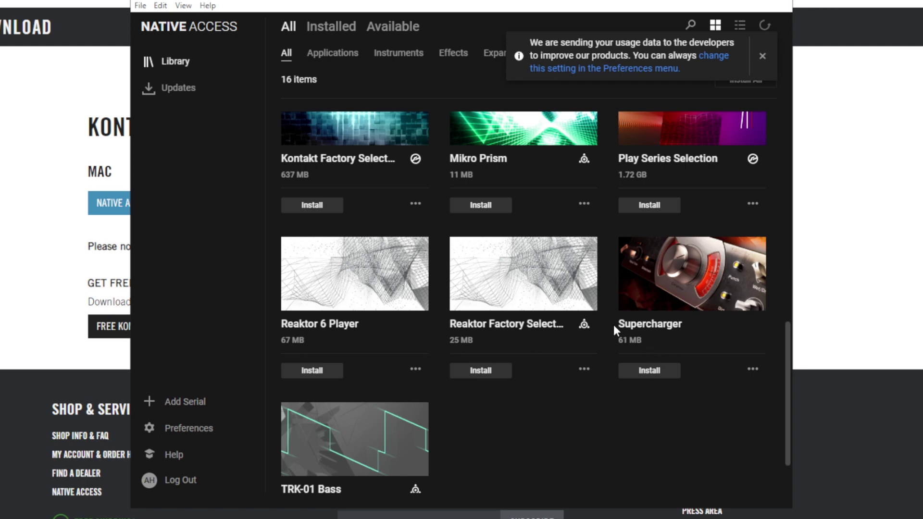
{"action": "scroll", "coordinate": [611, 325], "scroll_direction": "up", "scroll_amount": 6}
{"action": "scroll", "coordinate": [603, 322], "scroll_direction": "up", "scroll_amount": 3}
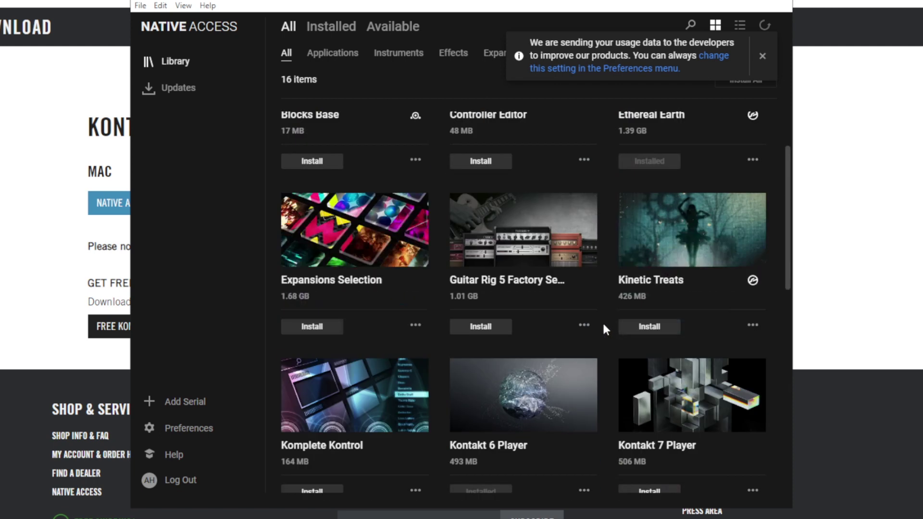
{"action": "scroll", "coordinate": [606, 317], "scroll_direction": "down", "scroll_amount": 4}
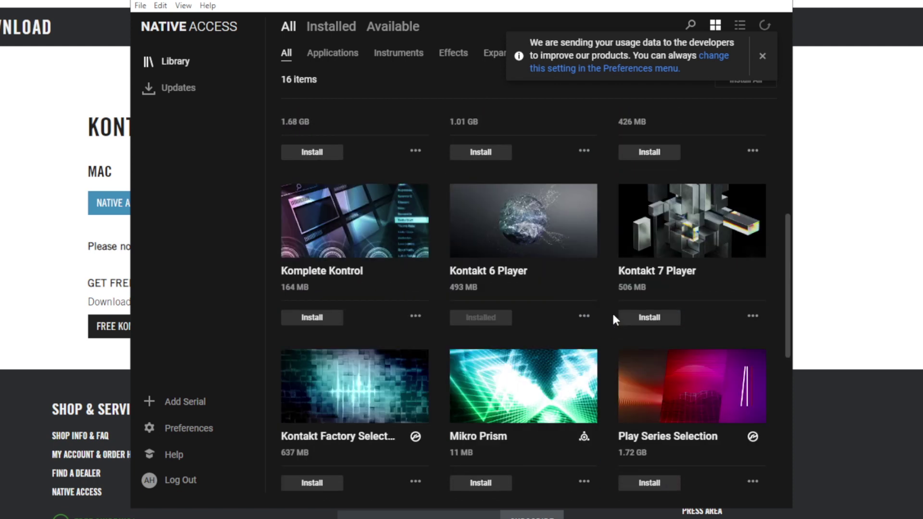
{"action": "left_click", "coordinate": [654, 318]}
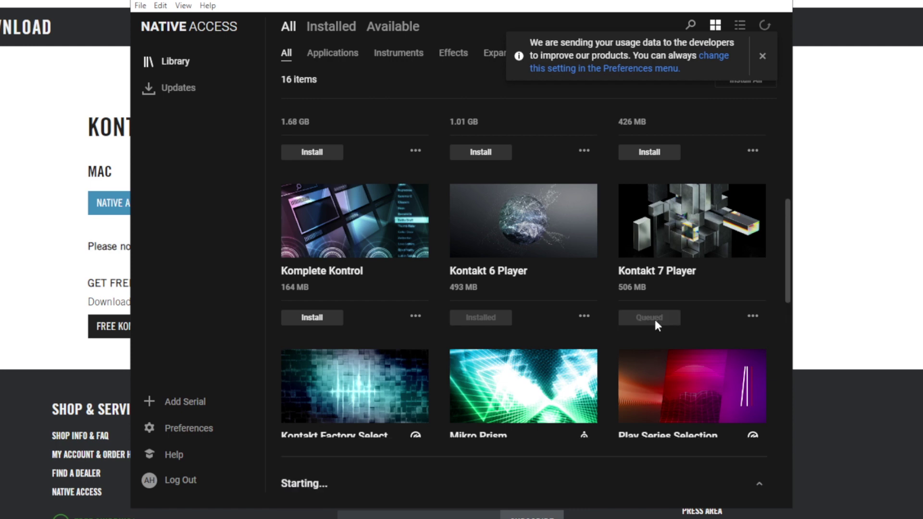
{"action": "left_click", "coordinate": [763, 60]}
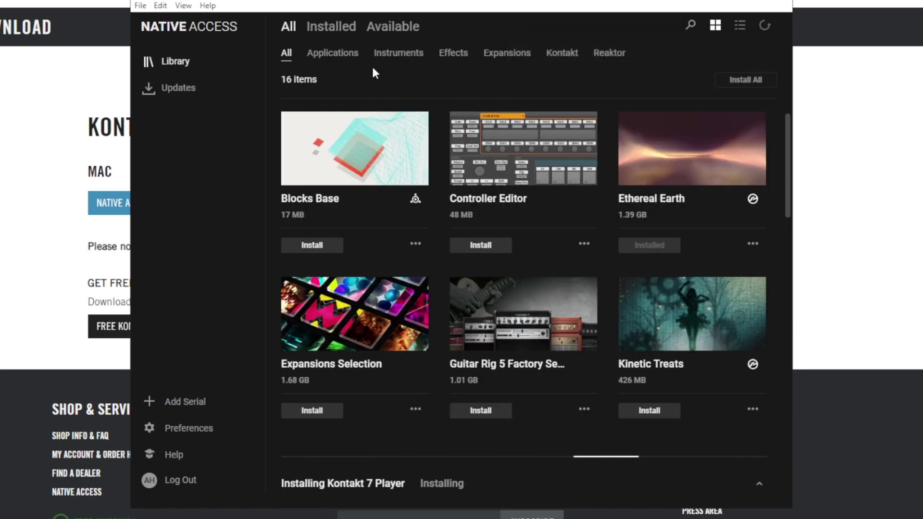
- Browse the library's Instruments, Effects, Reaktor and Kontakt categories to see which products are offered
{"action": "left_click", "coordinate": [398, 54]}
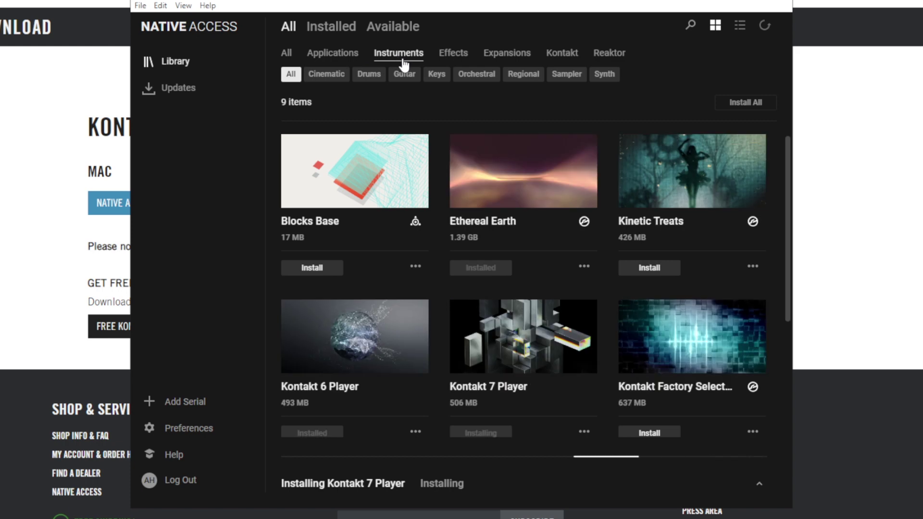
{"action": "left_click", "coordinate": [450, 53]}
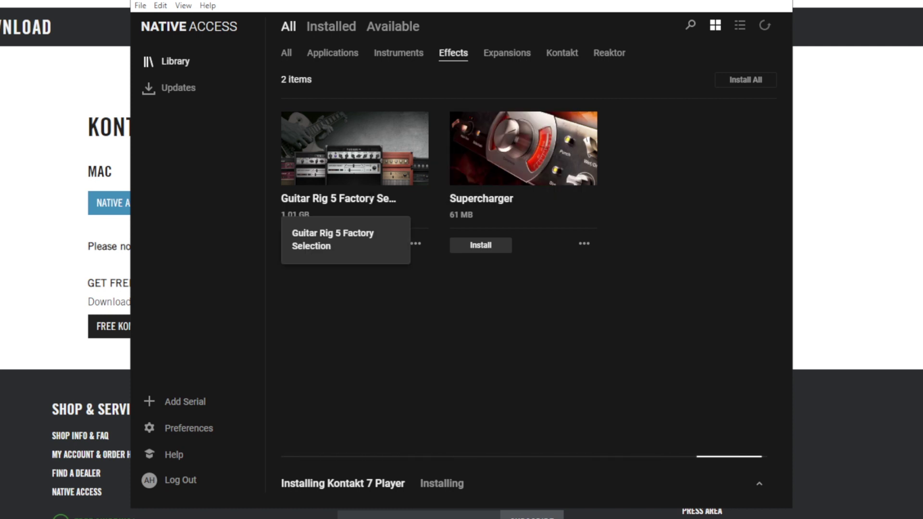
{"action": "left_click", "coordinate": [609, 54]}
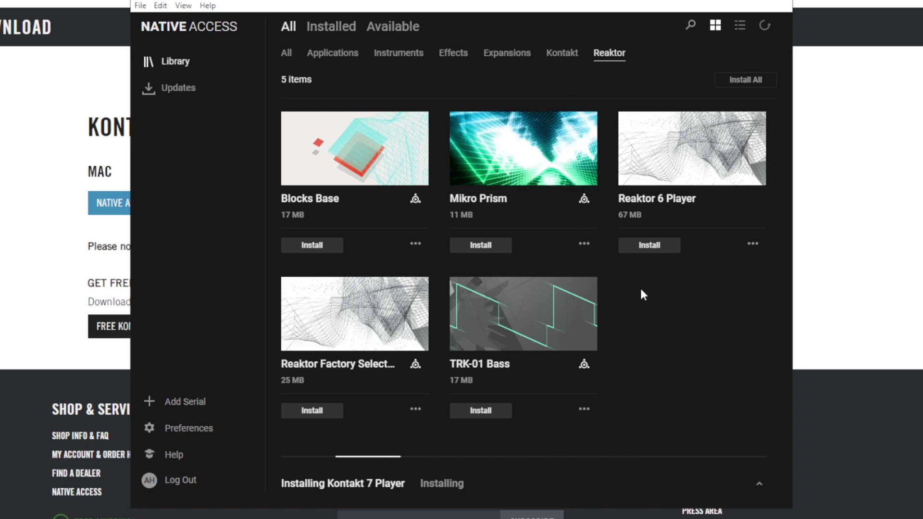
{"action": "left_click", "coordinate": [564, 56]}
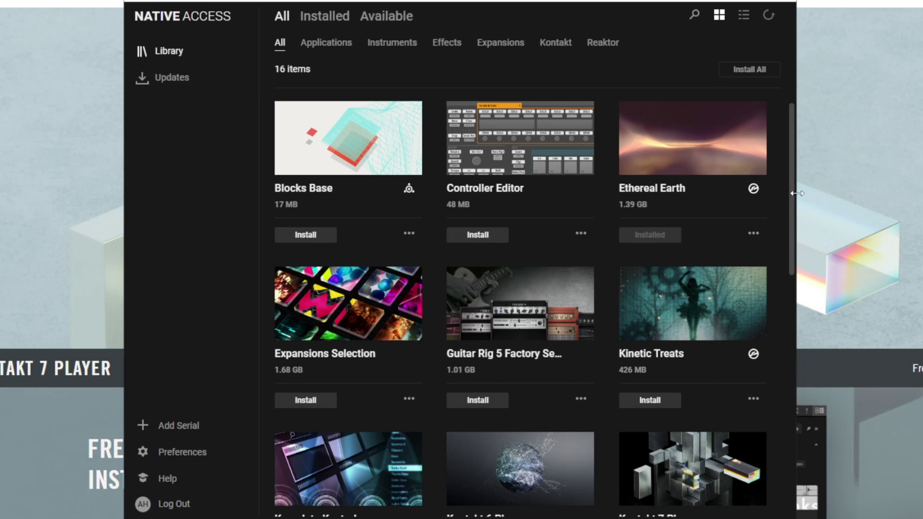
- Find Kontakt Factory Selection in the full product library and start its installation
{"action": "scroll", "coordinate": [793, 200], "scroll_direction": "down", "scroll_amount": 5}
{"action": "scroll", "coordinate": [794, 212], "scroll_direction": "up", "scroll_amount": 4}
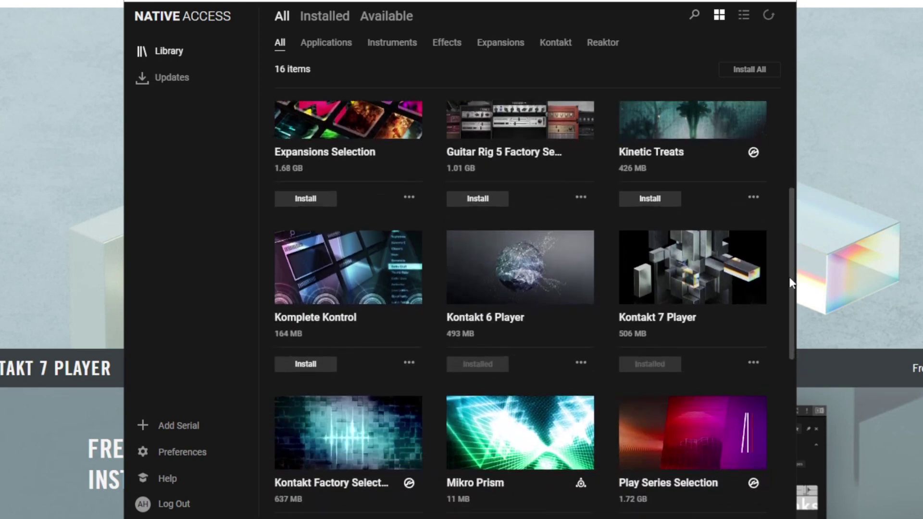
{"action": "scroll", "coordinate": [795, 220], "scroll_direction": "up", "scroll_amount": 1}
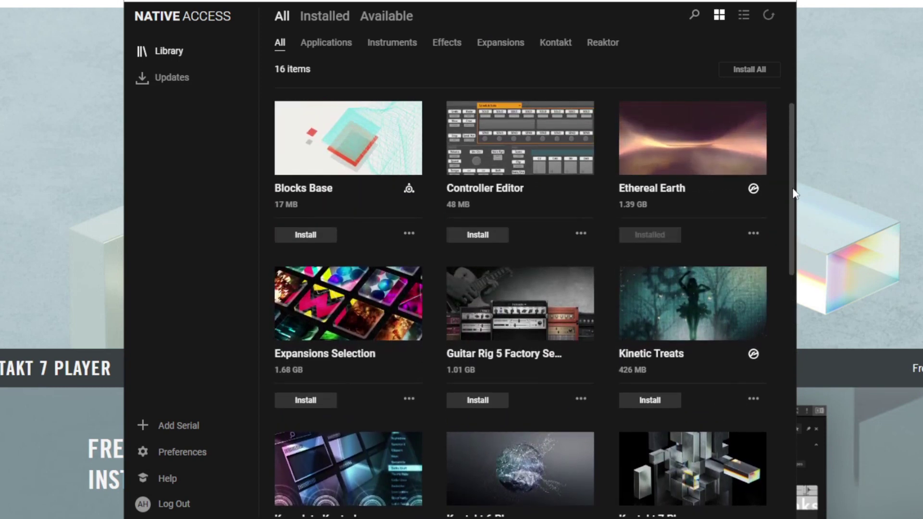
{"action": "left_click_drag", "start_coordinate": [794, 193], "coordinate": [784, 334]}
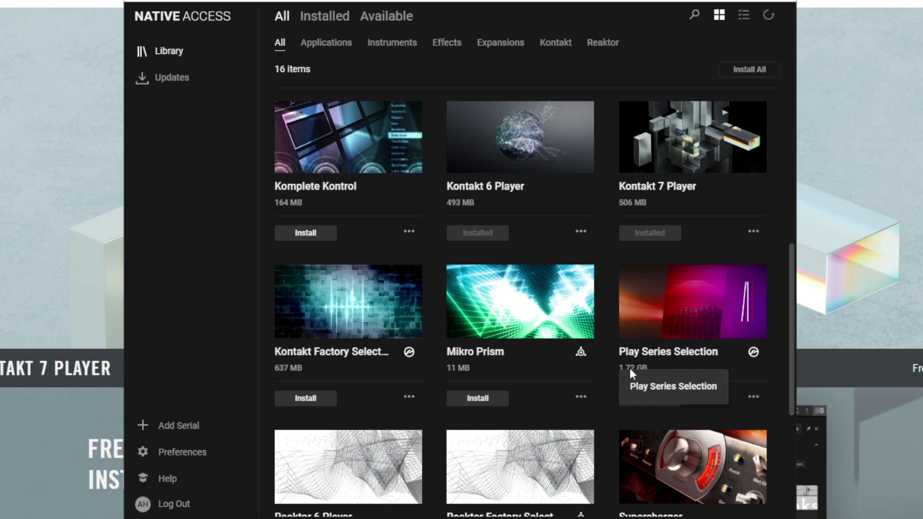
{"action": "left_click_drag", "start_coordinate": [790, 322], "coordinate": [794, 191]}
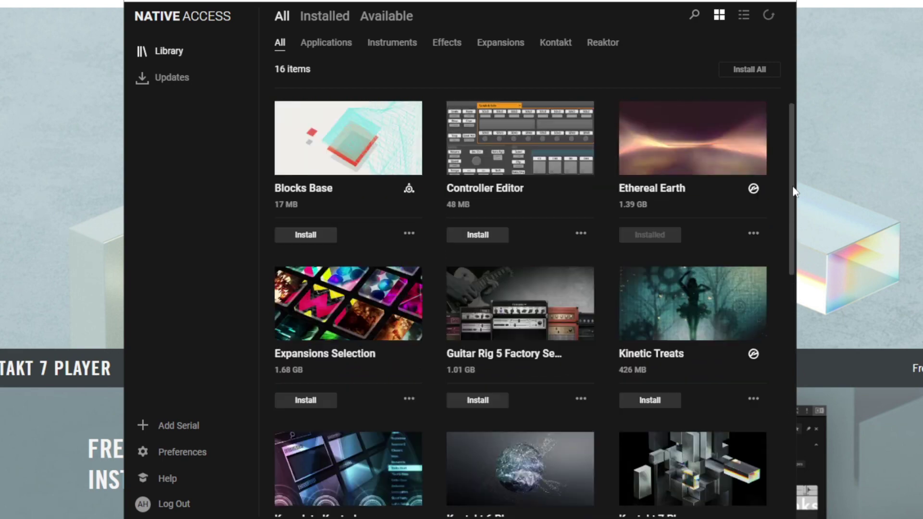
{"action": "scroll", "coordinate": [377, 366], "scroll_direction": "down", "scroll_amount": 8}
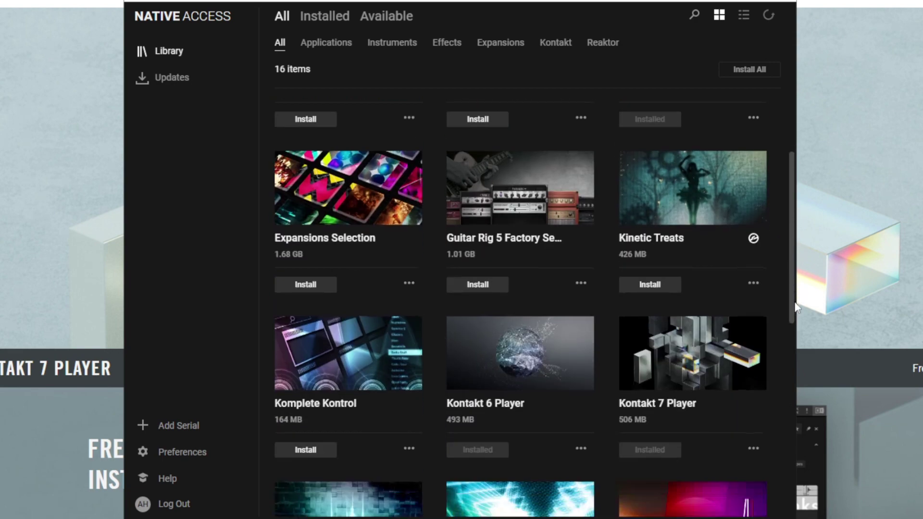
{"action": "left_click", "coordinate": [315, 340]}
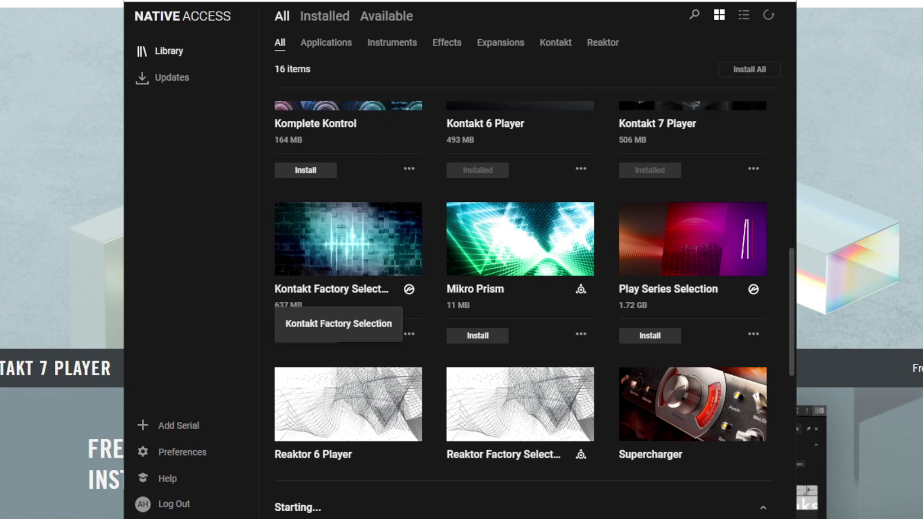
- Find Kinetic Treats in the product library and start its installation as well
{"action": "left_click_drag", "start_coordinate": [790, 350], "coordinate": [785, 206]}
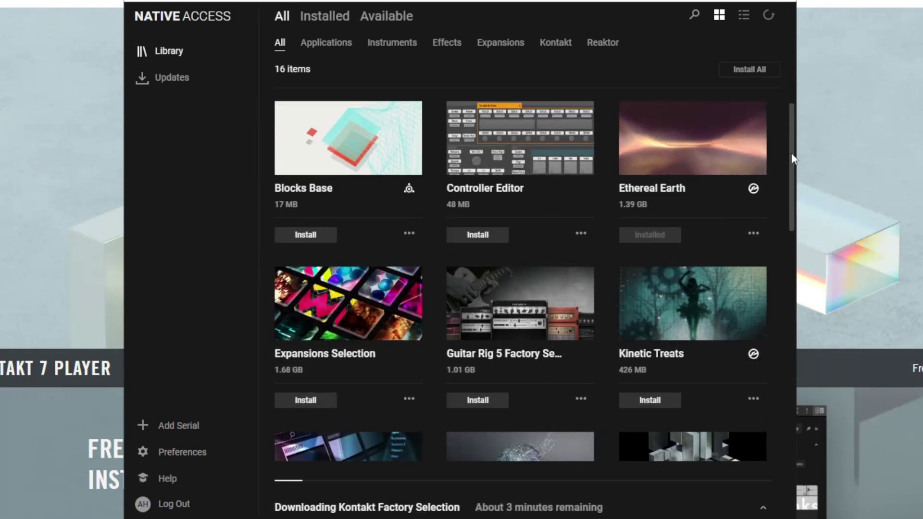
{"action": "left_click_drag", "start_coordinate": [792, 153], "coordinate": [789, 132]}
{"action": "scroll", "coordinate": [679, 306], "scroll_direction": "down", "scroll_amount": 3}
{"action": "scroll", "coordinate": [680, 307], "scroll_direction": "up", "scroll_amount": 2}
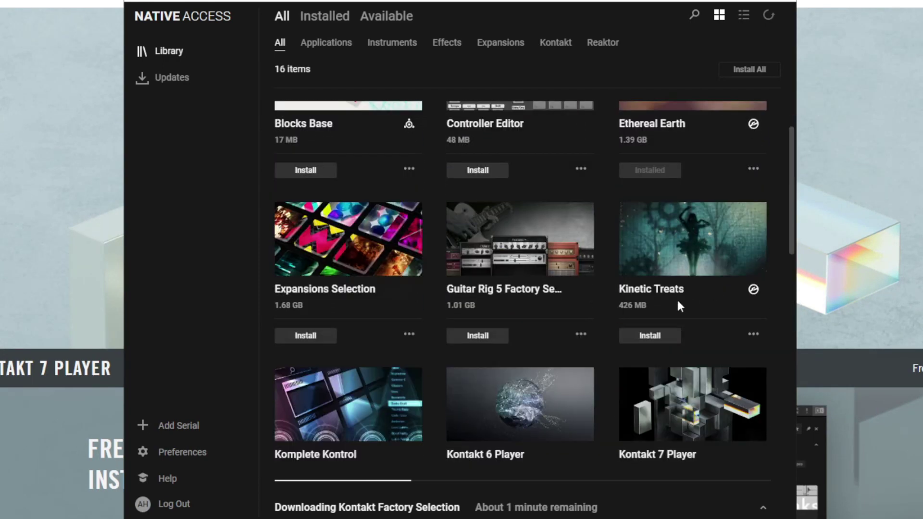
{"action": "left_click_drag", "start_coordinate": [793, 214], "coordinate": [794, 251]}
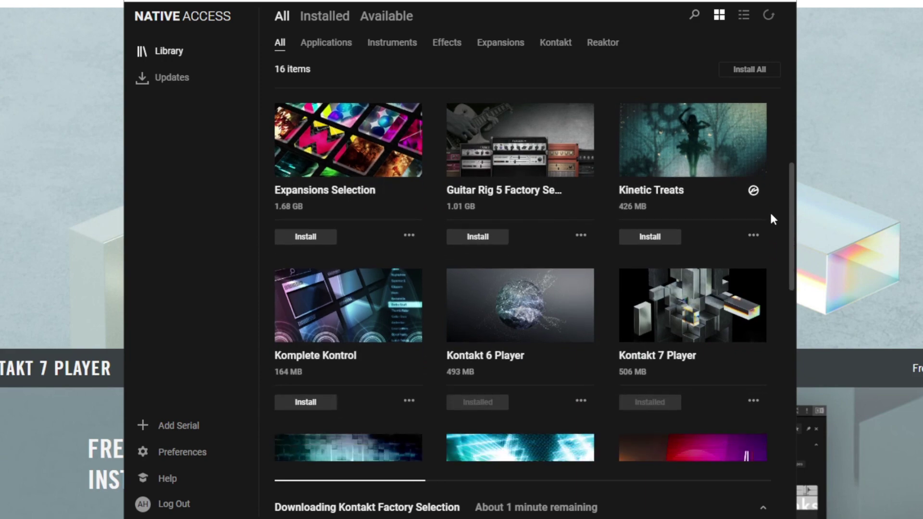
{"action": "scroll", "coordinate": [773, 219], "scroll_direction": "down", "scroll_amount": 1}
{"action": "scroll", "coordinate": [649, 279], "scroll_direction": "up", "scroll_amount": 2}
{"action": "left_click", "coordinate": [649, 279]}
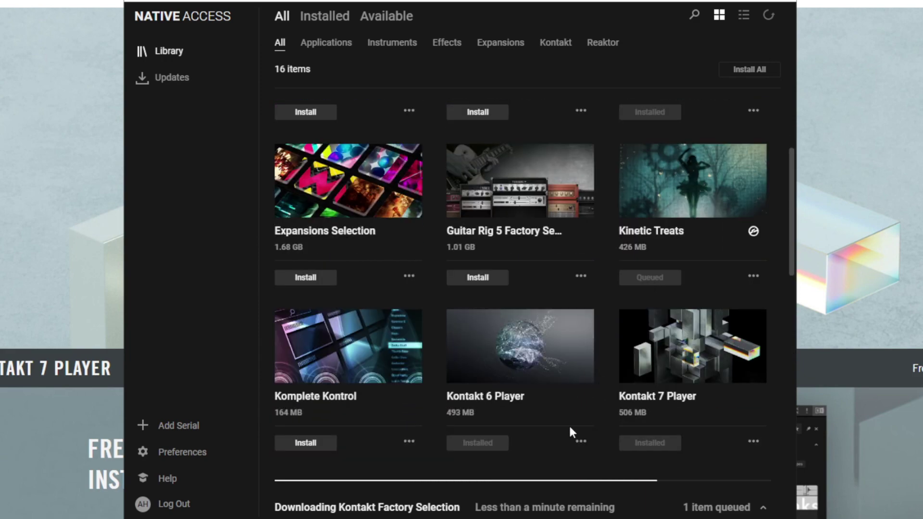
{"action": "scroll", "coordinate": [569, 424], "scroll_direction": "down", "scroll_amount": 1}
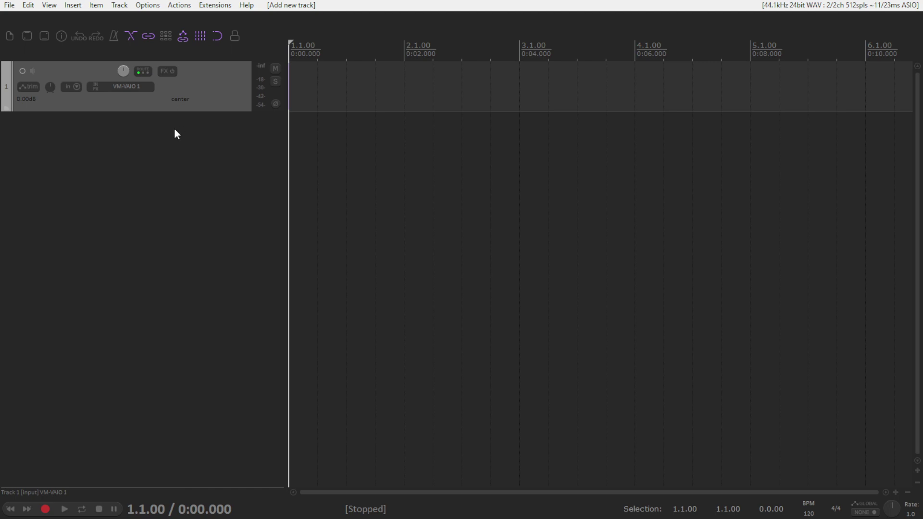
- Find Kontakt 7 by filtering the plugins for "kontakt" and add it as an instrument on Track 1
{"action": "left_click", "coordinate": [162, 73]}
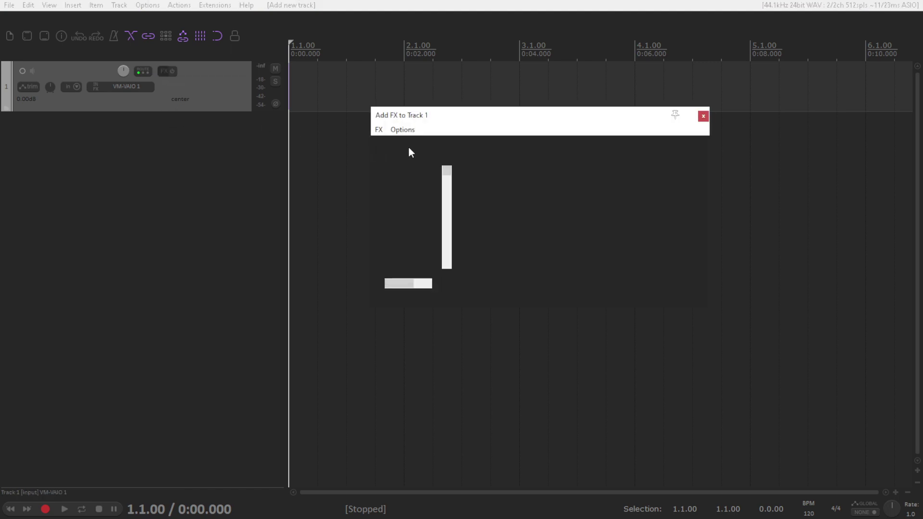
{"action": "type", "text": "kontakt"}
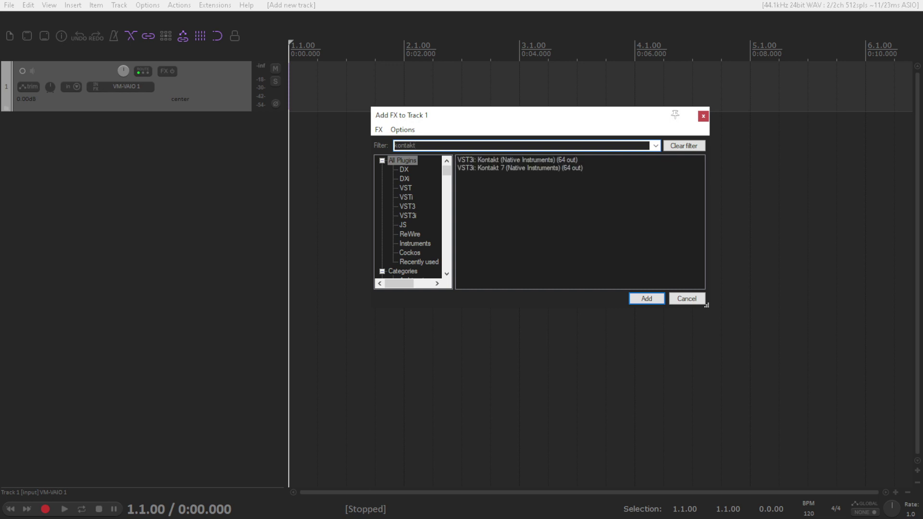
{"action": "key", "text": "Return"}
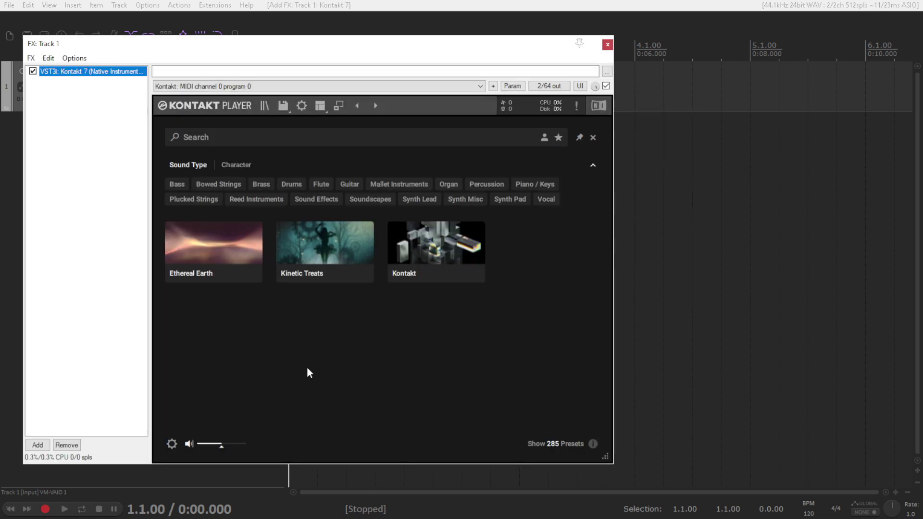
- Open the Kinetic Treats library in the Kontakt browser and look through its preset list
{"action": "left_click", "coordinate": [222, 260]}
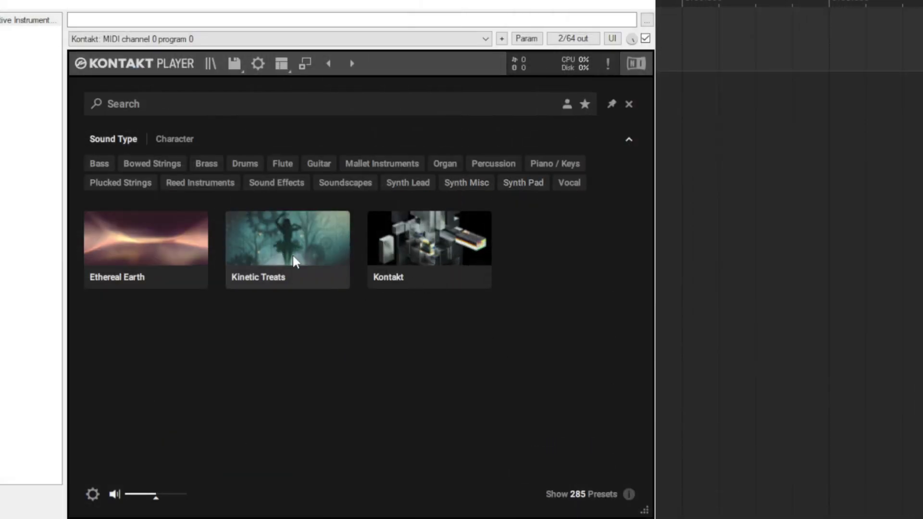
{"action": "left_click", "coordinate": [305, 275]}
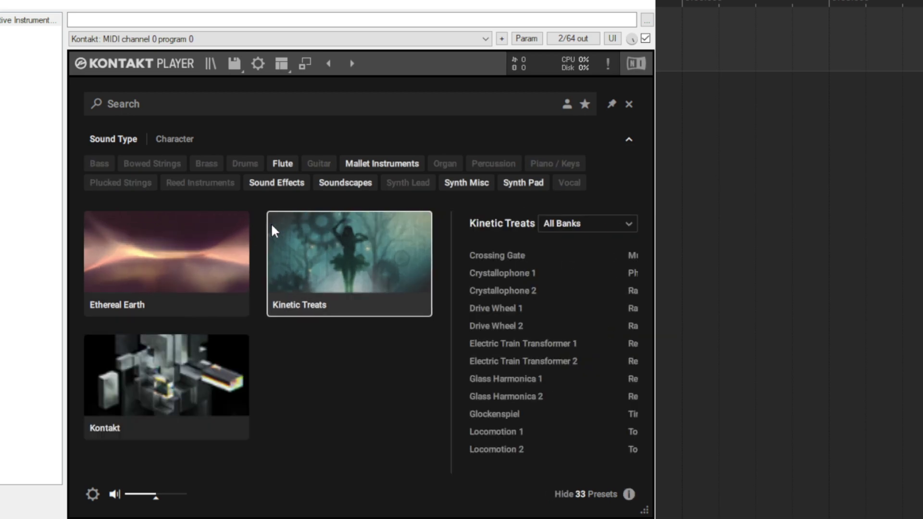
{"action": "scroll", "coordinate": [579, 285], "scroll_direction": "right", "scroll_amount": 3}
{"action": "scroll", "coordinate": [577, 285], "scroll_direction": "left", "scroll_amount": 3}
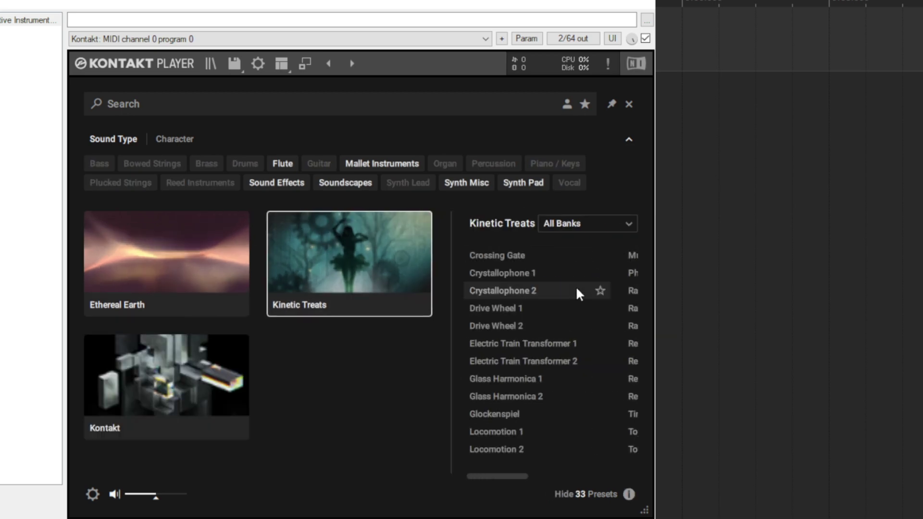
{"action": "left_click_drag", "start_coordinate": [501, 476], "coordinate": [476, 472]}
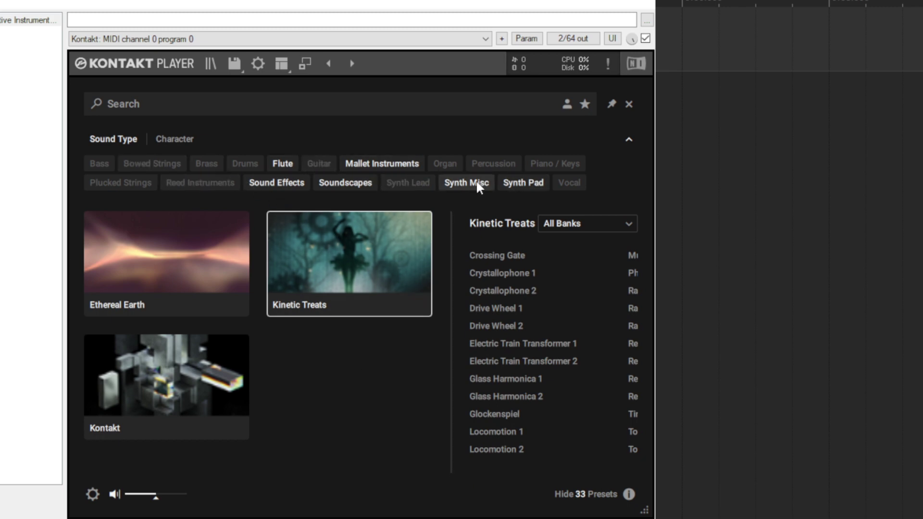
- Load the EP 10 - Piano preset from the Kontakt library
{"action": "left_click", "coordinate": [180, 380]}
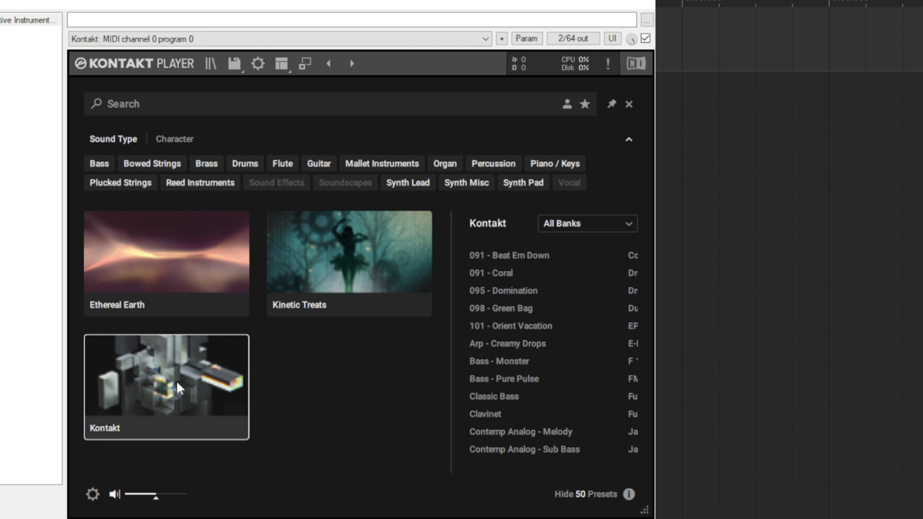
{"action": "left_click_drag", "start_coordinate": [497, 474], "coordinate": [516, 469]}
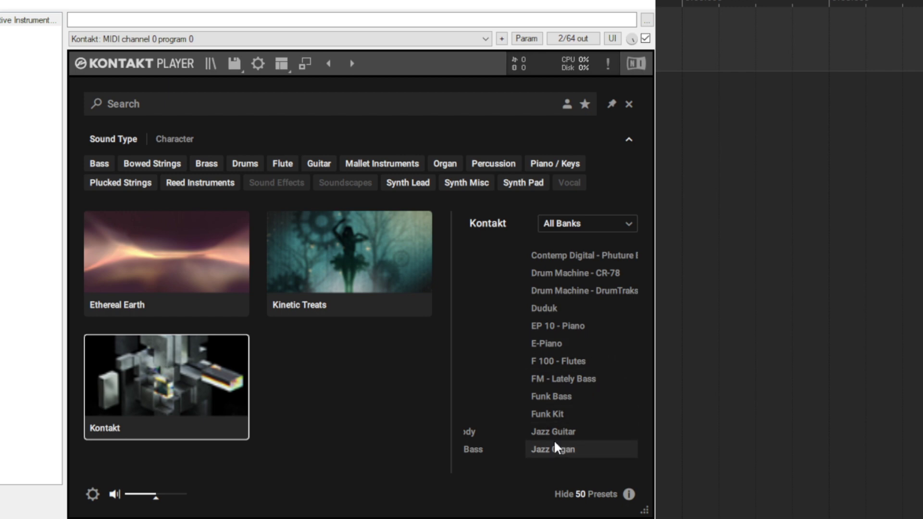
{"action": "scroll", "coordinate": [562, 328], "scroll_direction": "right", "scroll_amount": 2}
{"action": "double_click", "coordinate": [561, 328]}
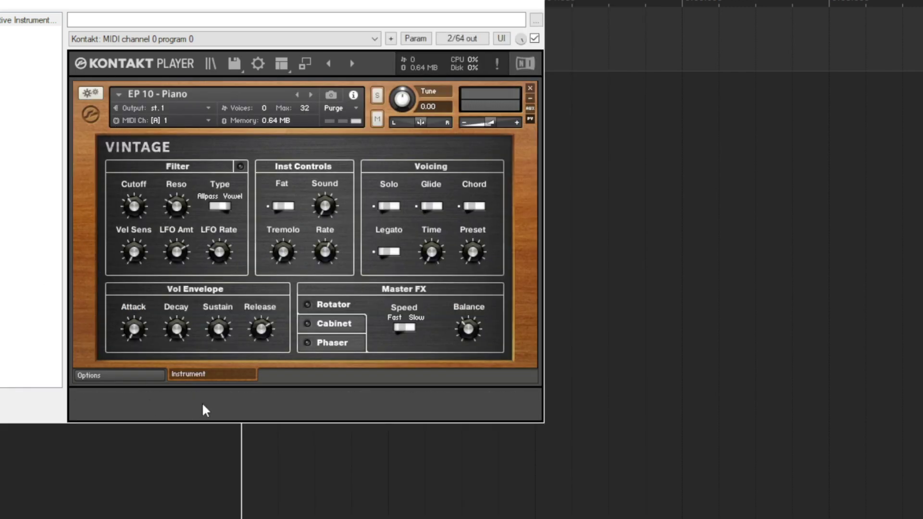
- Move the FX window clear of the track, open a MIDI item on Track 1 in the editor and audition piano notes
{"action": "left_click_drag", "start_coordinate": [187, 5], "coordinate": [643, 31]}
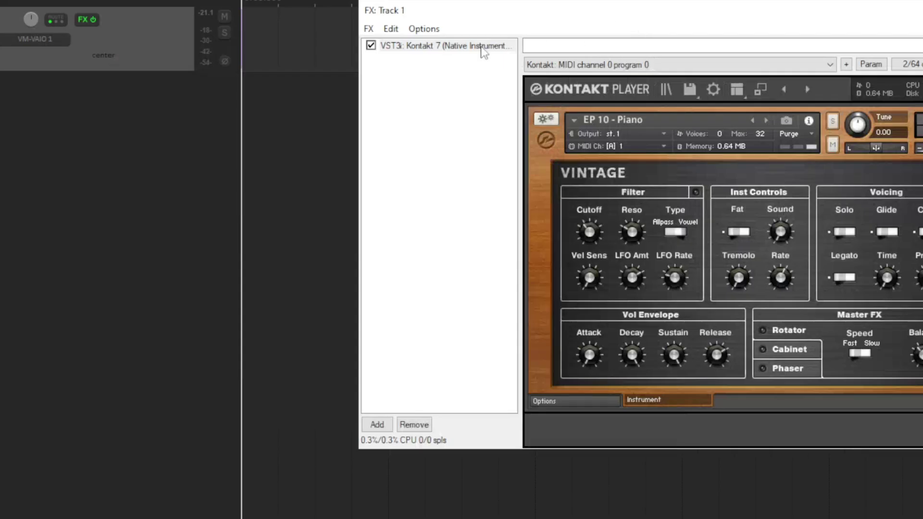
{"action": "double_click", "coordinate": [258, 56]}
{"action": "left_click", "coordinate": [161, 383]}
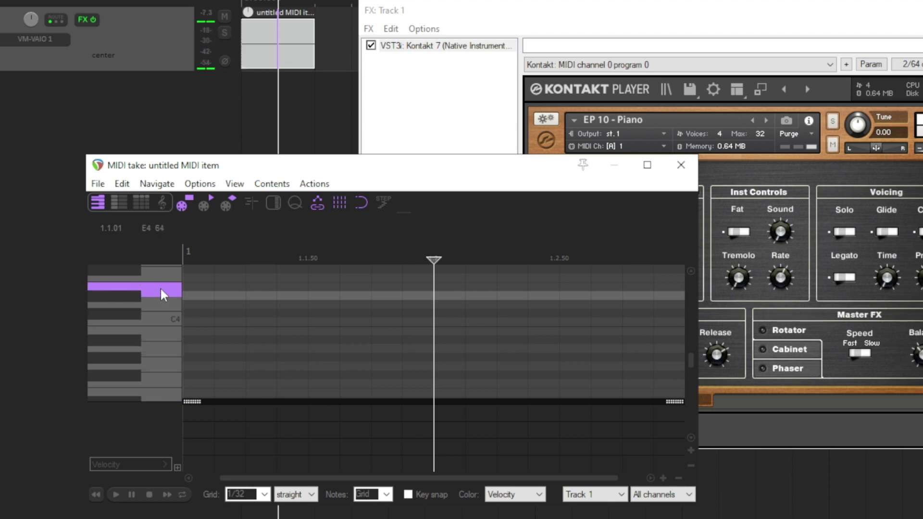
- Add a second Kontakt 7 instance to Track 1 and load the Ethereal Earth library in it
{"action": "double_click", "coordinate": [438, 106]}
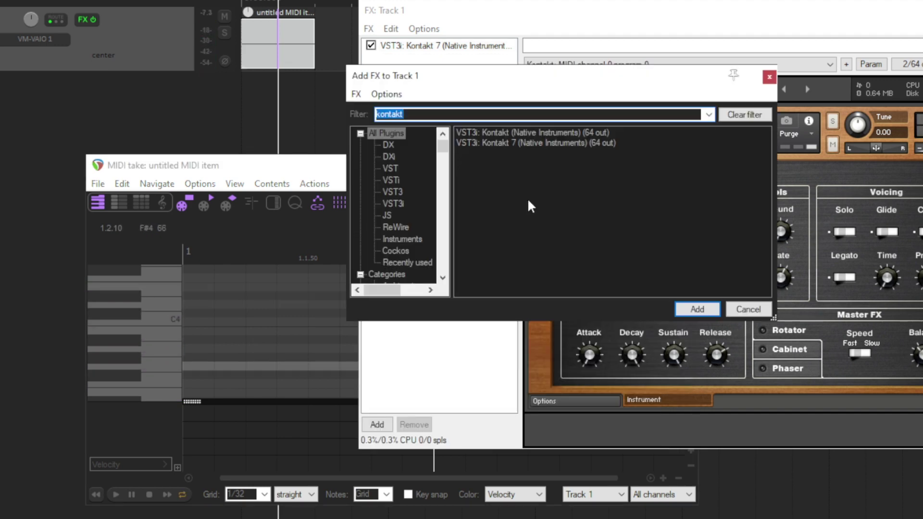
{"action": "double_click", "coordinate": [516, 143]}
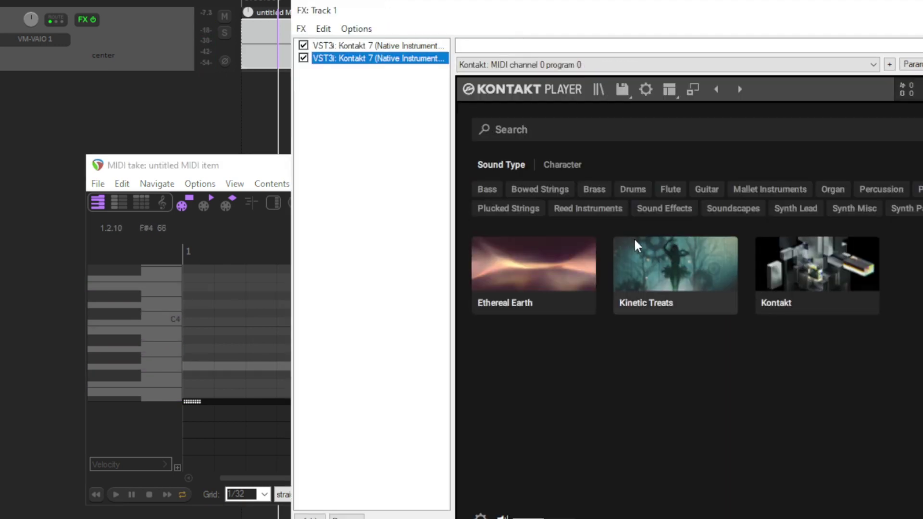
{"action": "left_click", "coordinate": [530, 267]}
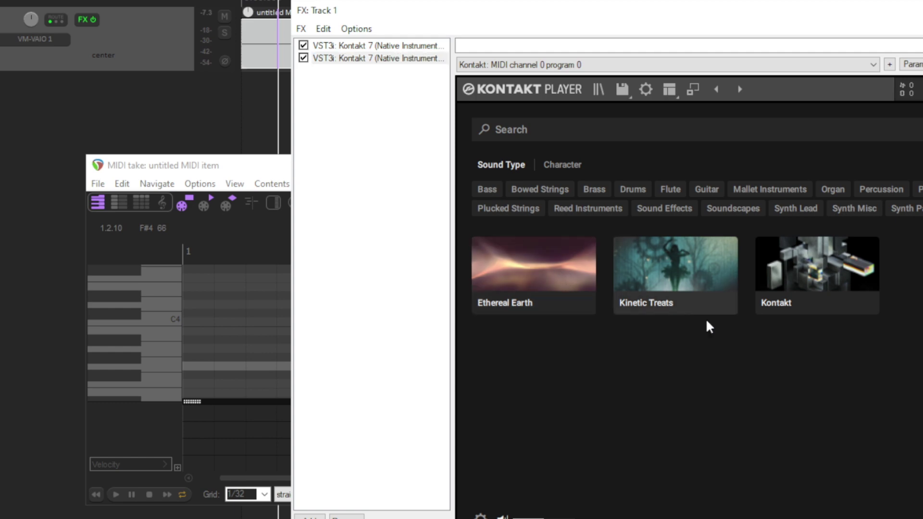
{"action": "left_click", "coordinate": [543, 275]}
{"action": "double_click", "coordinate": [543, 275]}
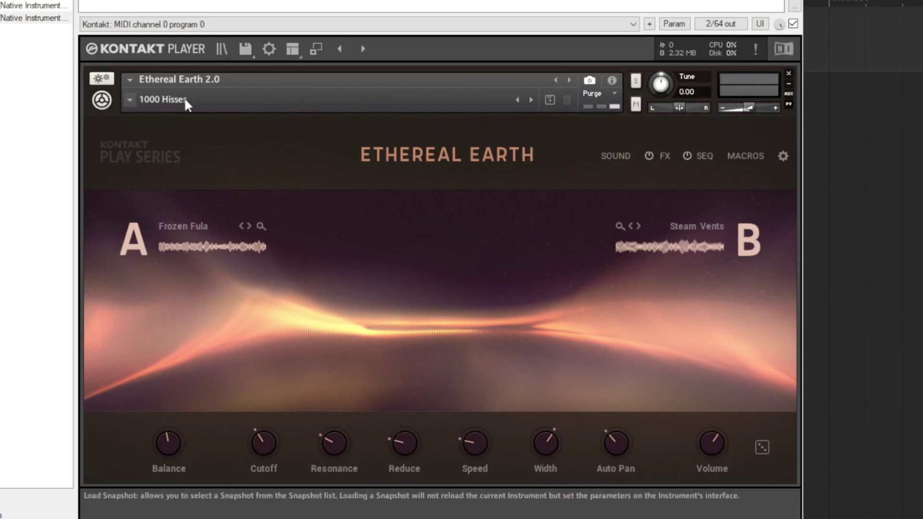
- Browse the Ethereal Earth snapshot categories and audition the 1000 Hisses sound with several notes in the MIDI editor
{"action": "left_click", "coordinate": [170, 100]}
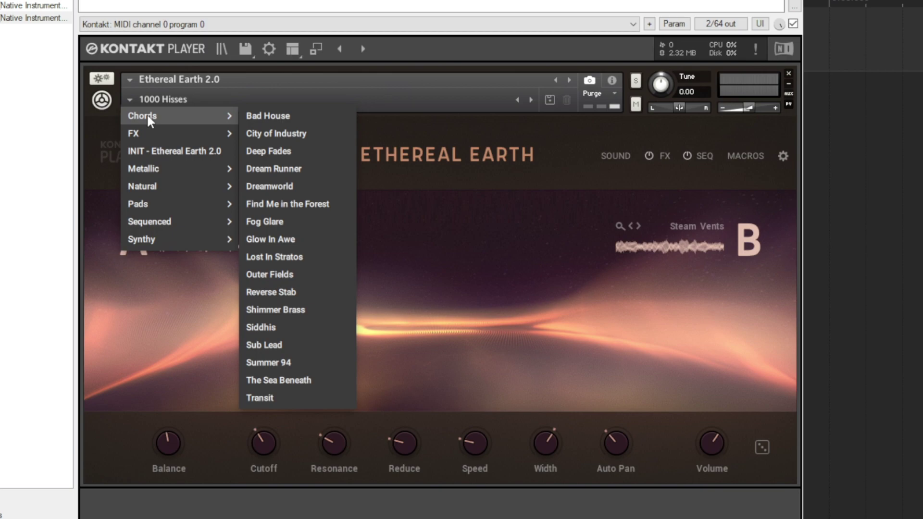
{"action": "mouse_move", "coordinate": [163, 212]}
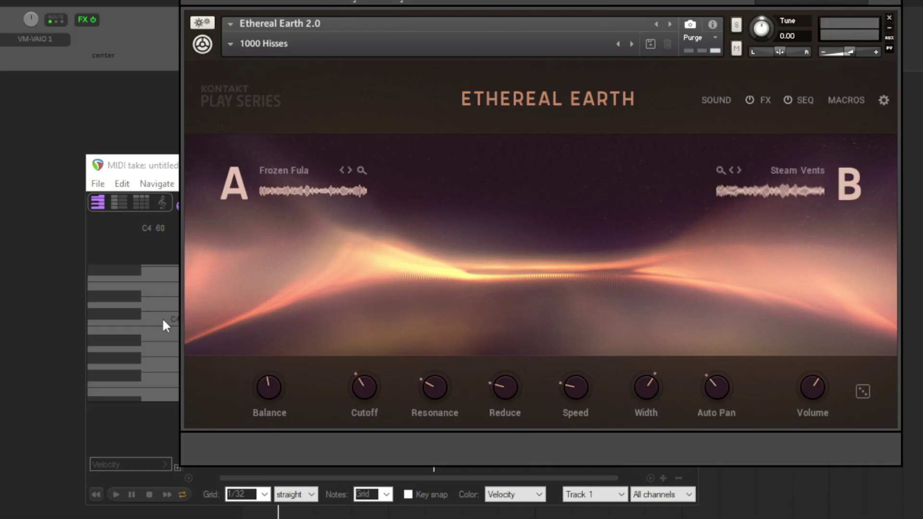
{"action": "left_click", "coordinate": [164, 320]}
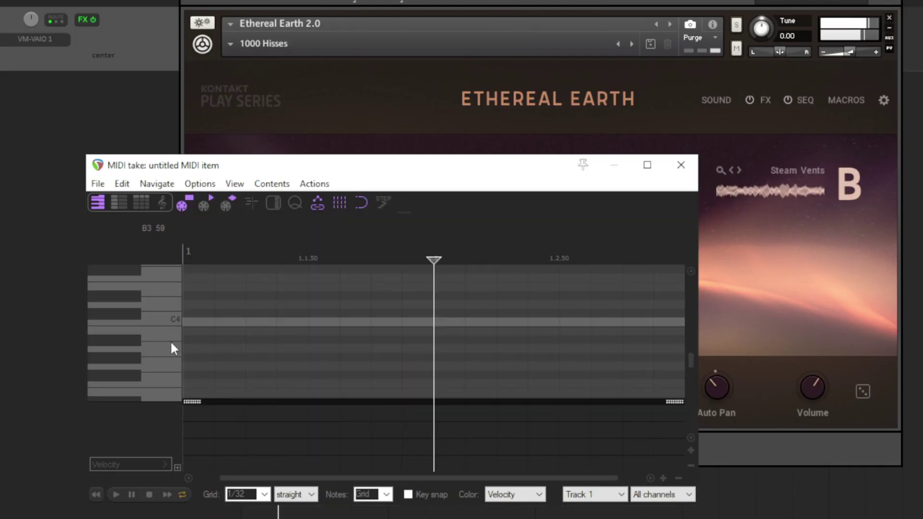
{"action": "left_click", "coordinate": [171, 362]}
{"action": "scroll", "coordinate": [171, 364], "scroll_direction": "down", "scroll_amount": 2}
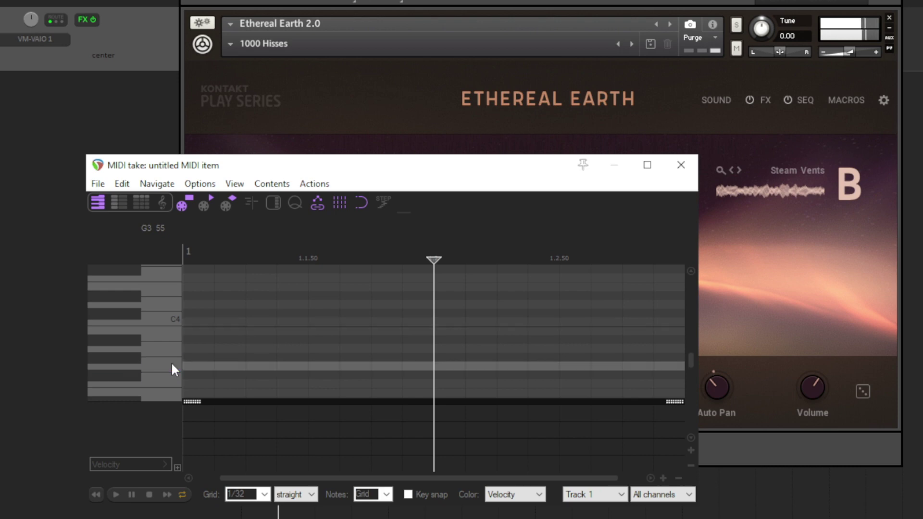
{"action": "scroll", "coordinate": [171, 361], "scroll_direction": "down", "scroll_amount": 2}
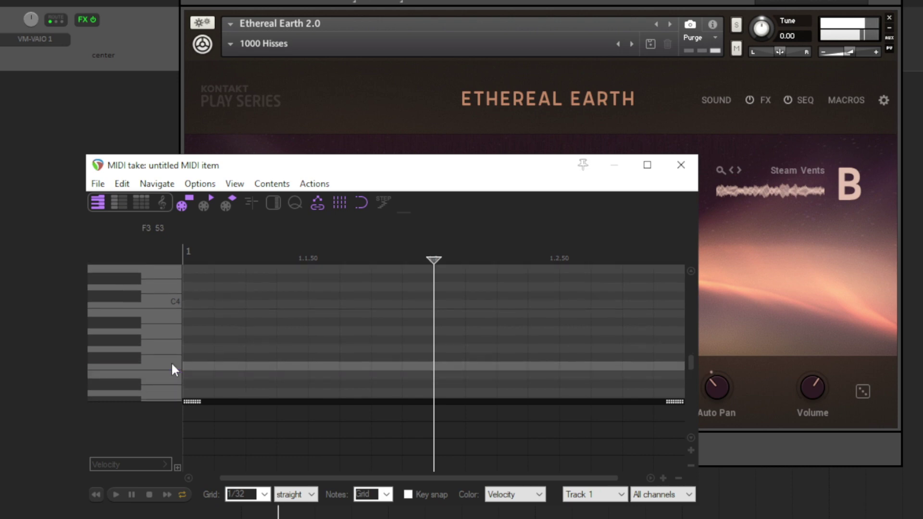
{"action": "left_click", "coordinate": [171, 362]}
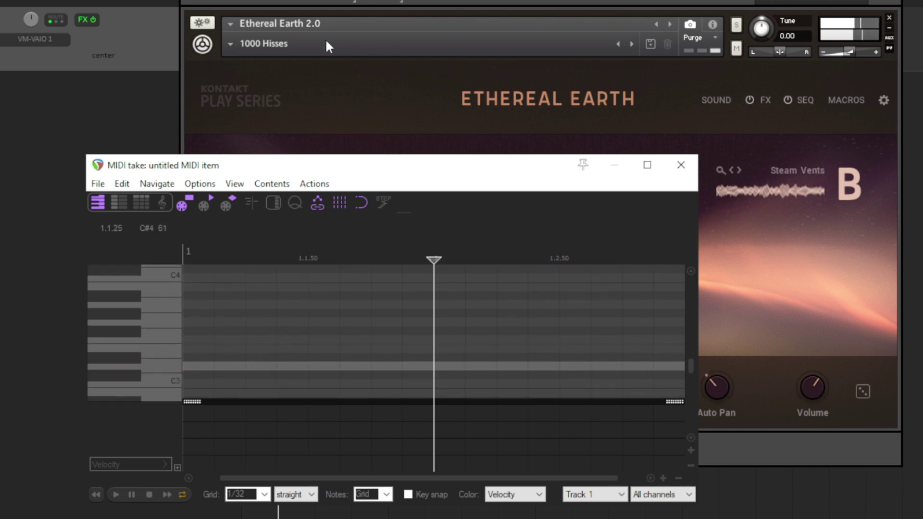
- Bypass the first two Kontakt instances, add a third one and load Crossing Gate from Kinetic Treats
{"action": "left_click", "coordinate": [439, 120]}
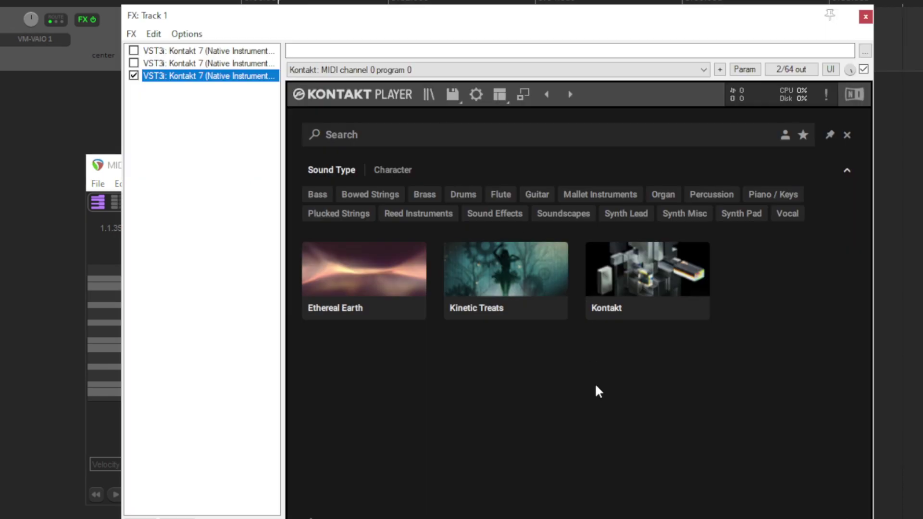
{"action": "left_click", "coordinate": [505, 272]}
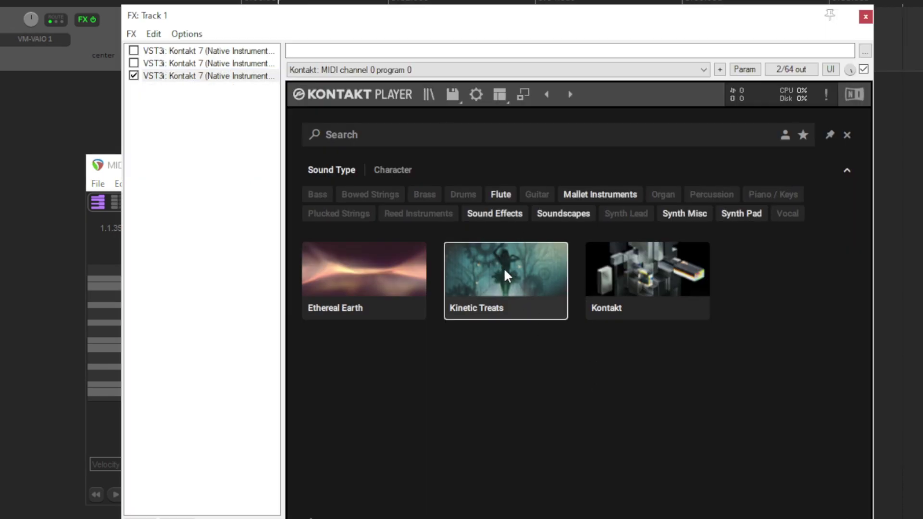
{"action": "left_click", "coordinate": [504, 273]}
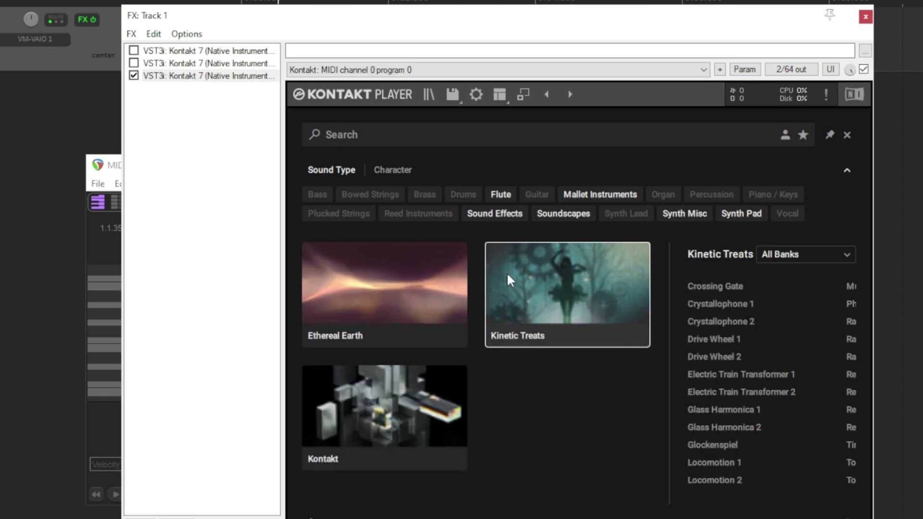
- Audition the Crossing Gate sound with notes such as A3, E3 and F3 in the MIDI editor
{"action": "left_click", "coordinate": [143, 308]}
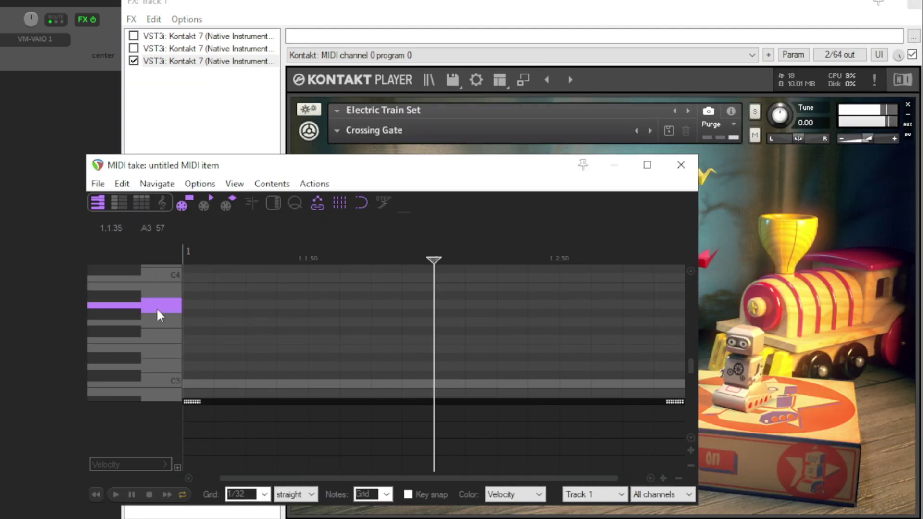
{"action": "left_click", "coordinate": [167, 348]}
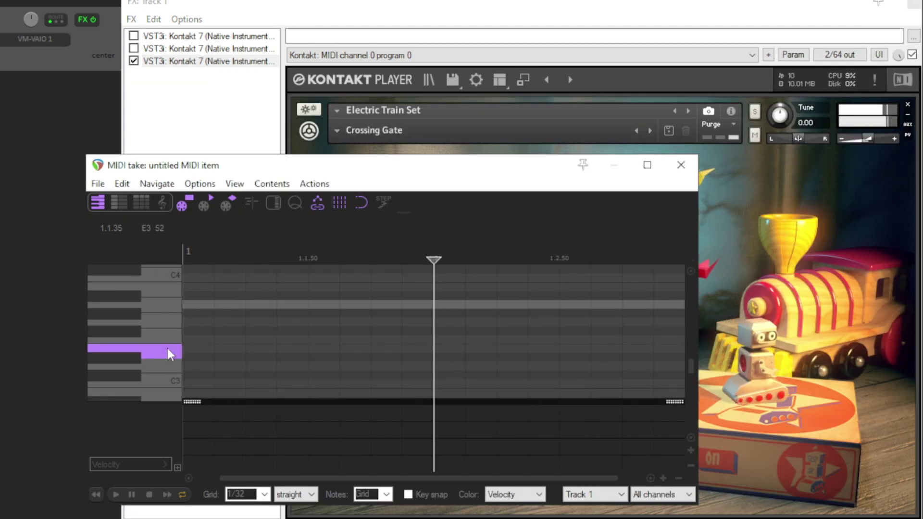
{"action": "left_click", "coordinate": [171, 380]}
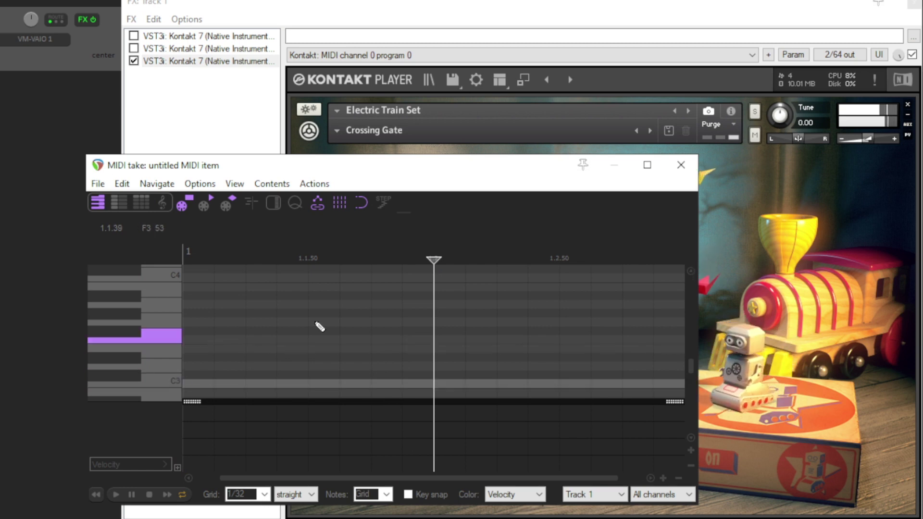
{"action": "left_click", "coordinate": [452, 79]}
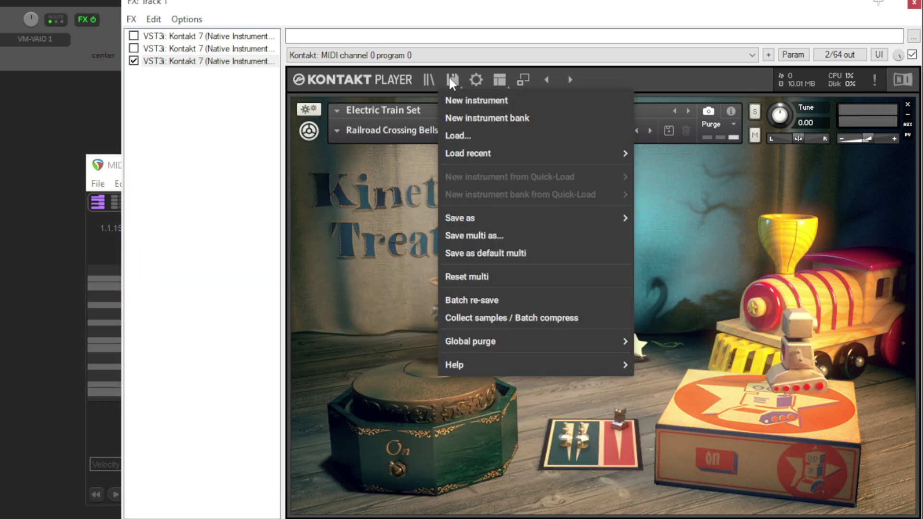
{"action": "left_click", "coordinate": [449, 80]}
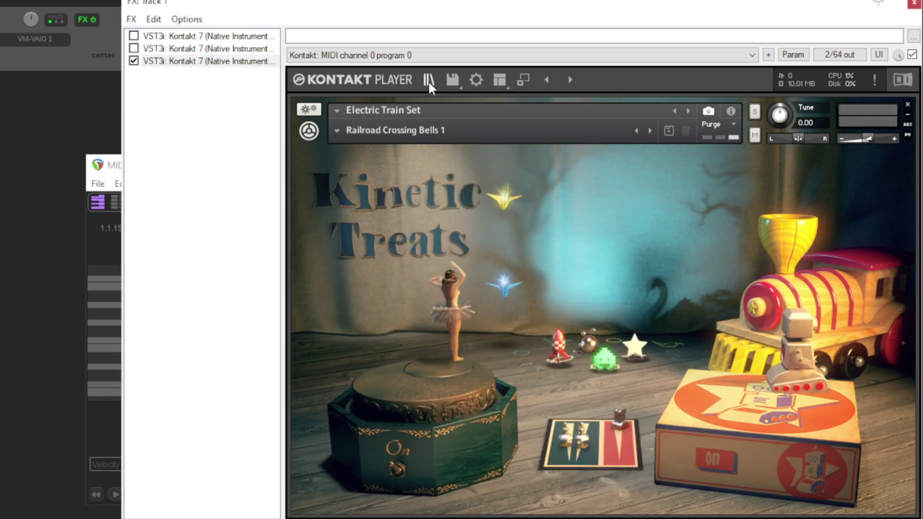
{"action": "left_click", "coordinate": [453, 81]}
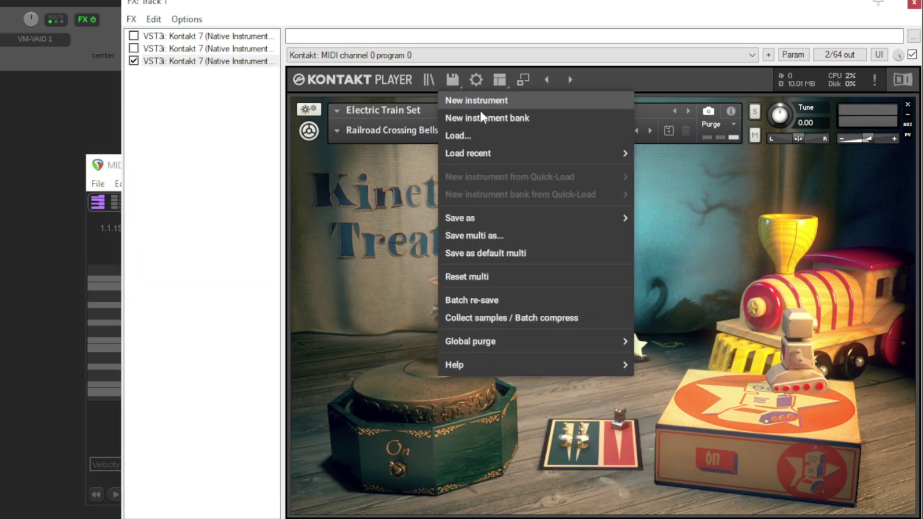
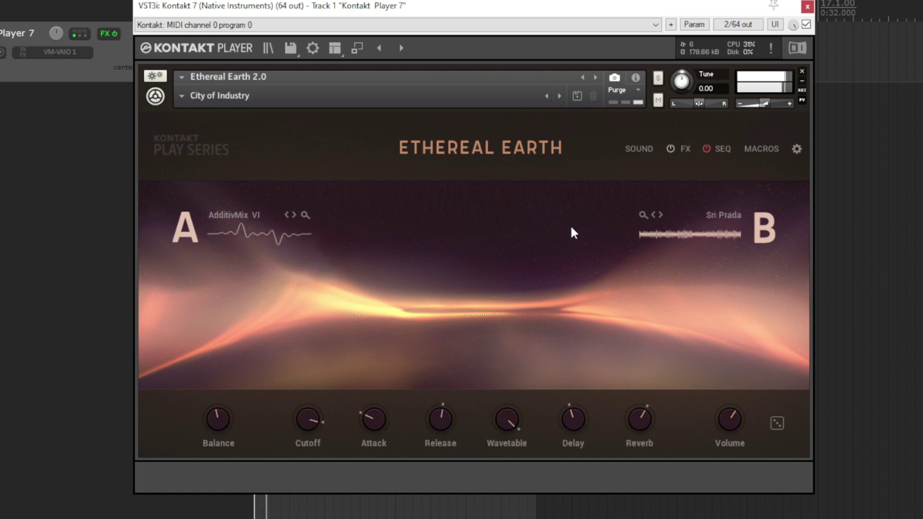
- Audition the Ethereal Earth snapshots Deep Fades and Dream Runner
{"action": "left_click", "coordinate": [560, 95]}
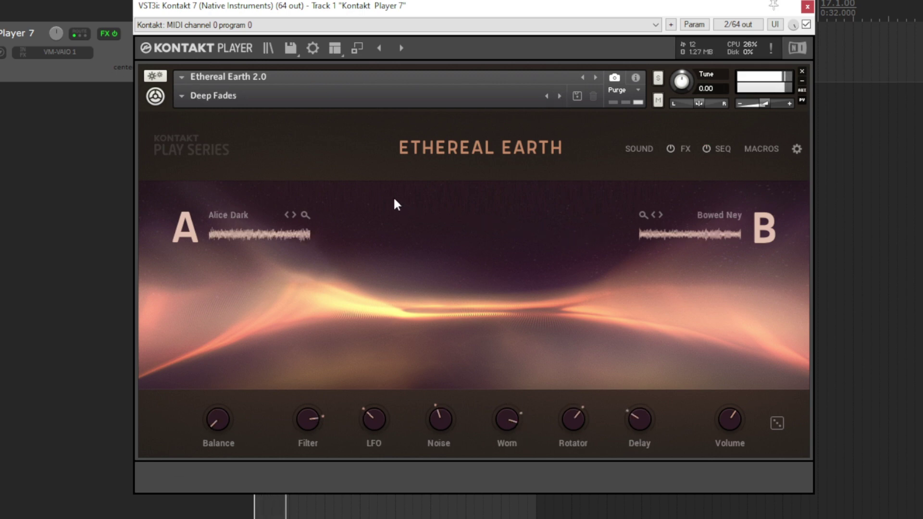
{"action": "left_click", "coordinate": [559, 96]}
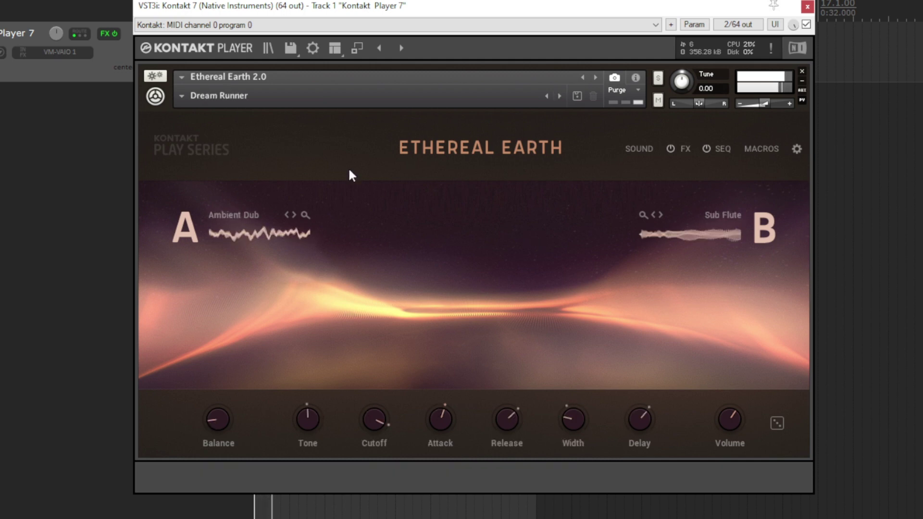
{"action": "left_click", "coordinate": [195, 93]}
{"action": "left_click", "coordinate": [354, 117]}
- Load and audition the Ethereal Earth snapshot Arise from the FX category, as well as Bang The Piper
{"action": "left_click", "coordinate": [184, 94]}
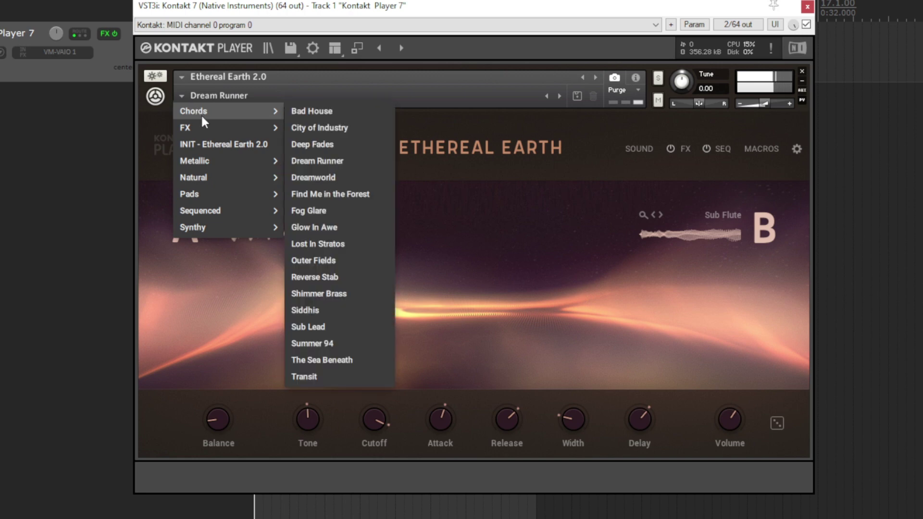
{"action": "mouse_move", "coordinate": [205, 125]}
{"action": "left_click", "coordinate": [316, 127]}
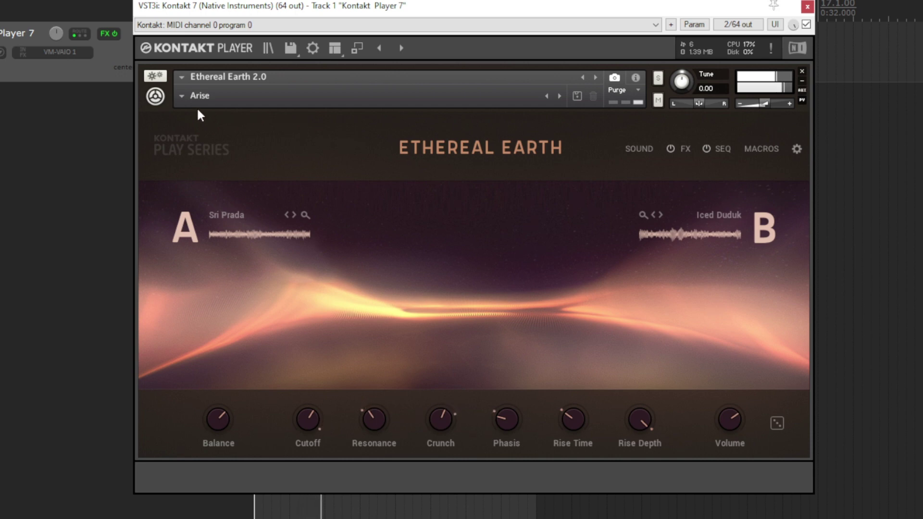
{"action": "left_click", "coordinate": [183, 95]}
{"action": "left_click", "coordinate": [405, 207]}
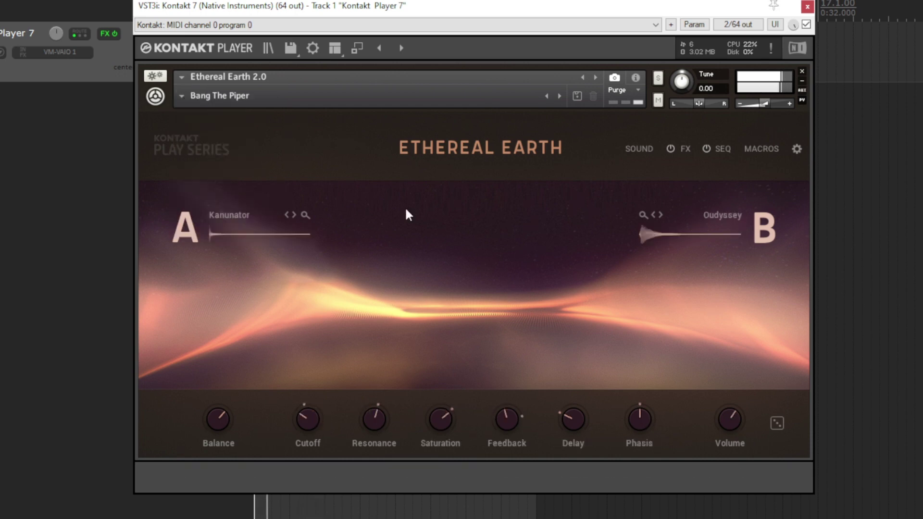
- Audition Any Subway in Europe from the Natural category and the Ethoric Body pad in Ethereal Earth
{"action": "left_click", "coordinate": [181, 96]}
{"action": "mouse_move", "coordinate": [216, 181]}
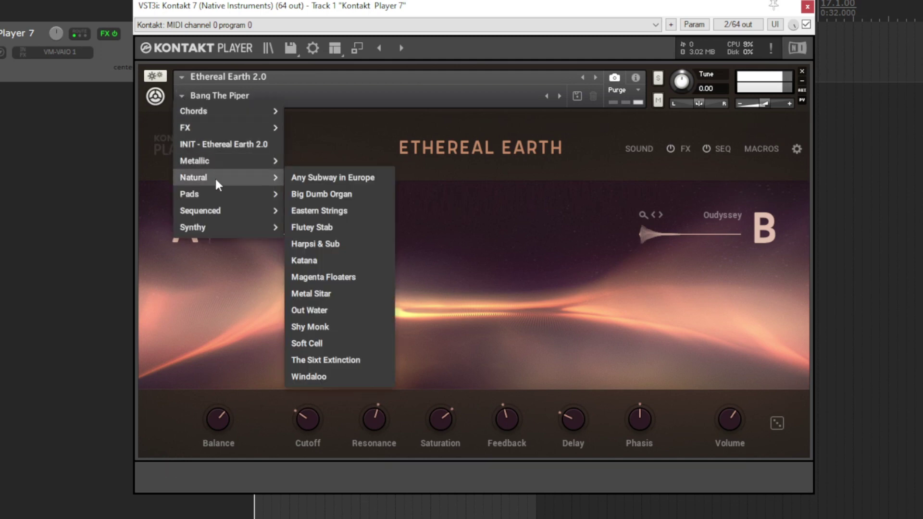
{"action": "left_click", "coordinate": [330, 178]}
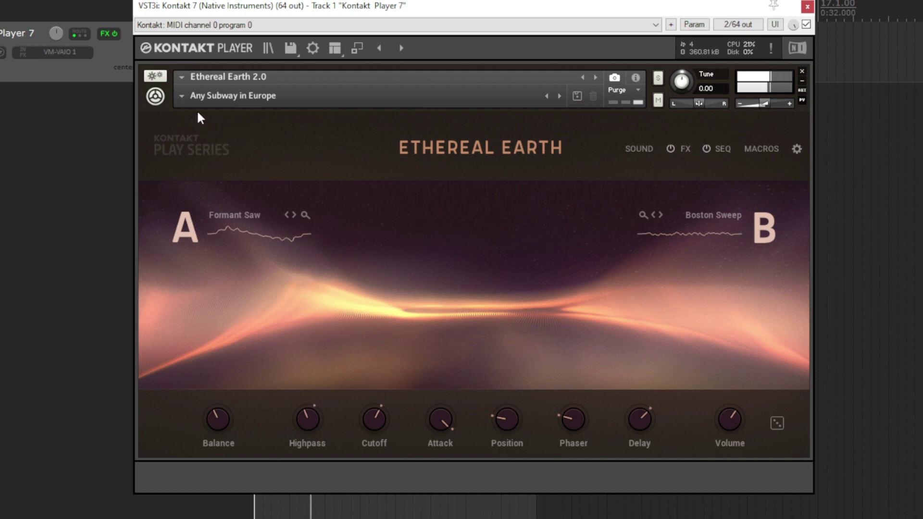
{"action": "left_click", "coordinate": [182, 96]}
{"action": "left_click", "coordinate": [390, 211]}
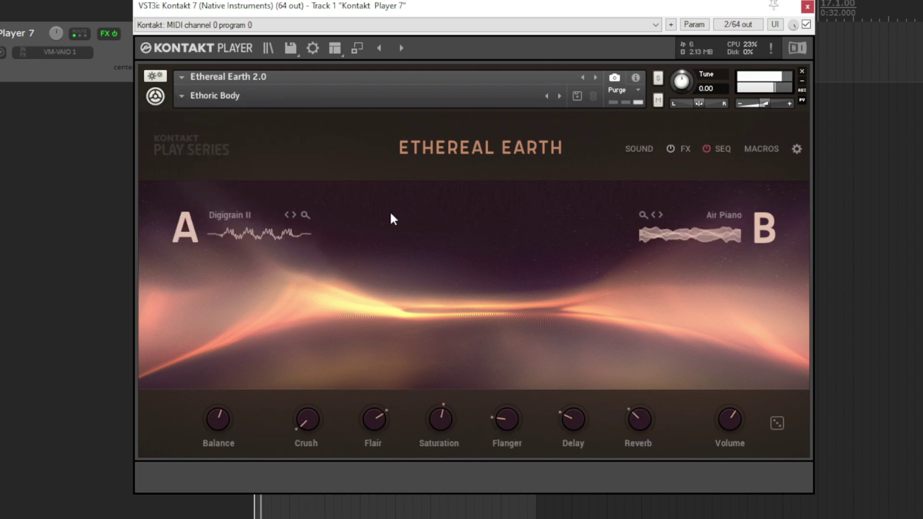
- Audition the Jupiters Organ and Sprinkle Tension snapshots from Ethereal Earth's Pads category
{"action": "left_click", "coordinate": [211, 98]}
{"action": "mouse_move", "coordinate": [270, 194]}
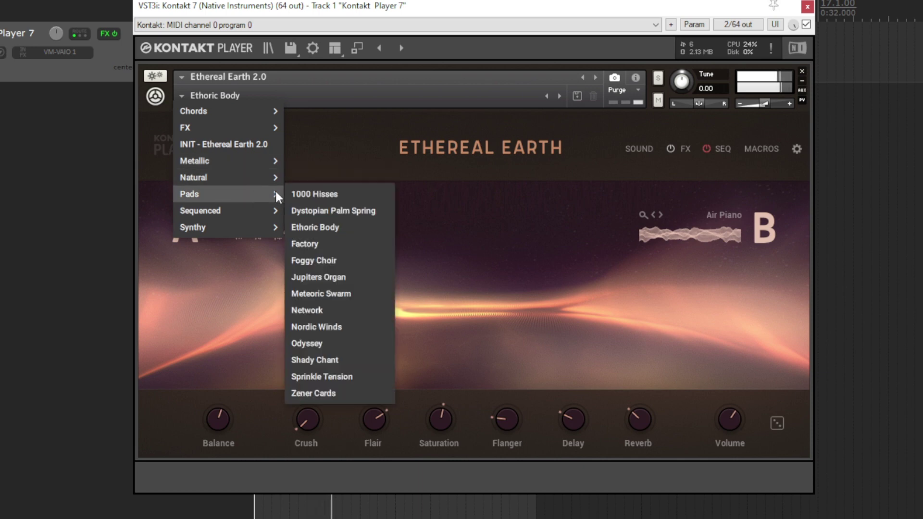
{"action": "left_click", "coordinate": [322, 278]}
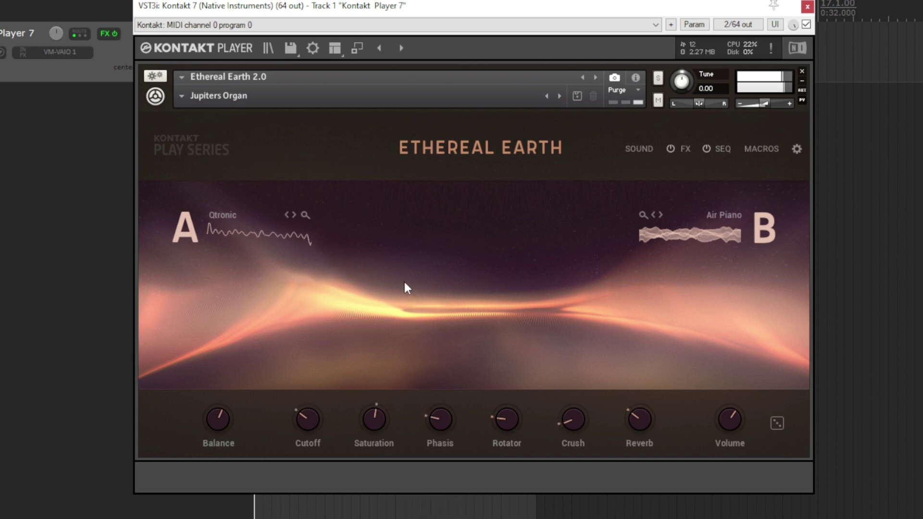
{"action": "left_click", "coordinate": [183, 95]}
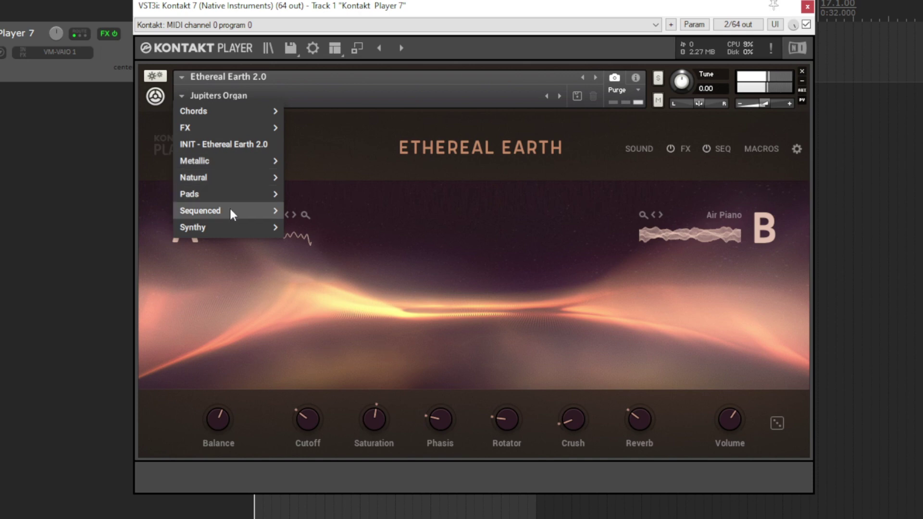
{"action": "left_click", "coordinate": [329, 261]}
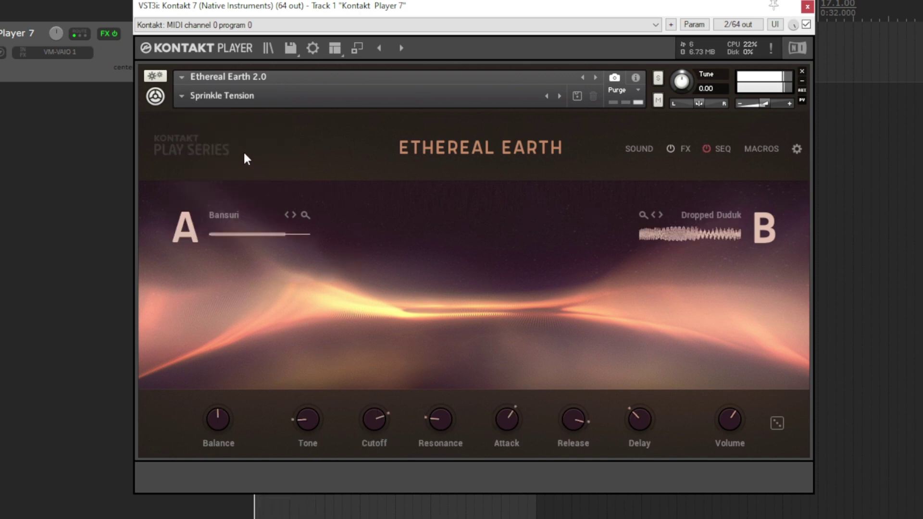
- Load the Duality snapshot in Ethereal Earth and step onward through Earth Orbit and Genie In The Bottle to audition them
{"action": "left_click", "coordinate": [185, 96]}
{"action": "left_click", "coordinate": [317, 250]}
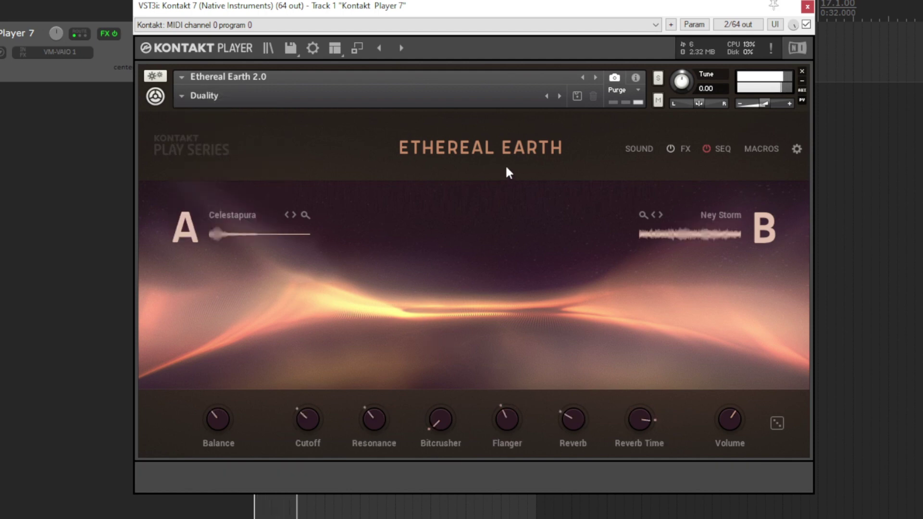
{"action": "left_click", "coordinate": [559, 96]}
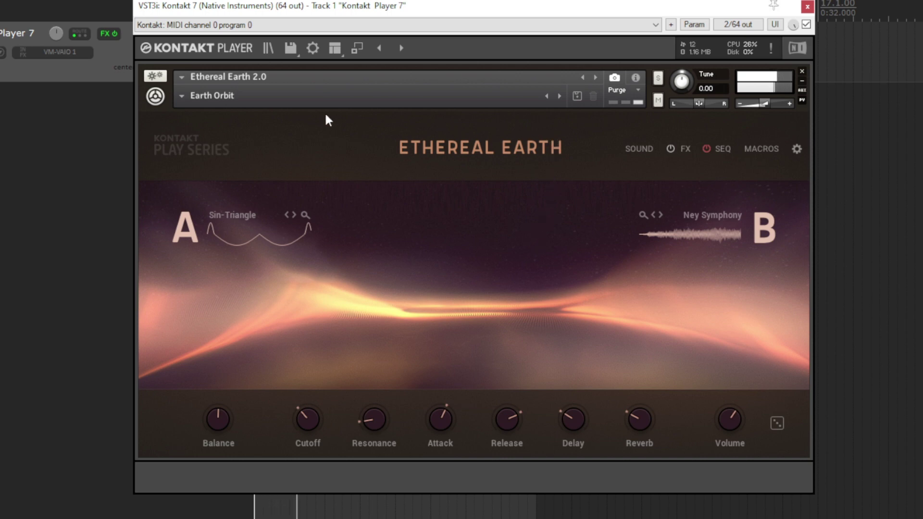
{"action": "left_click", "coordinate": [559, 96]}
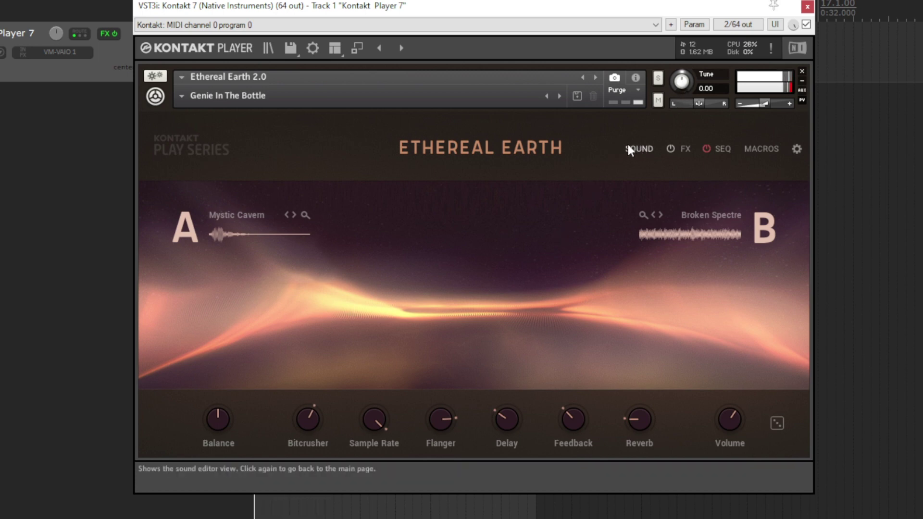
{"action": "left_click", "coordinate": [559, 96]}
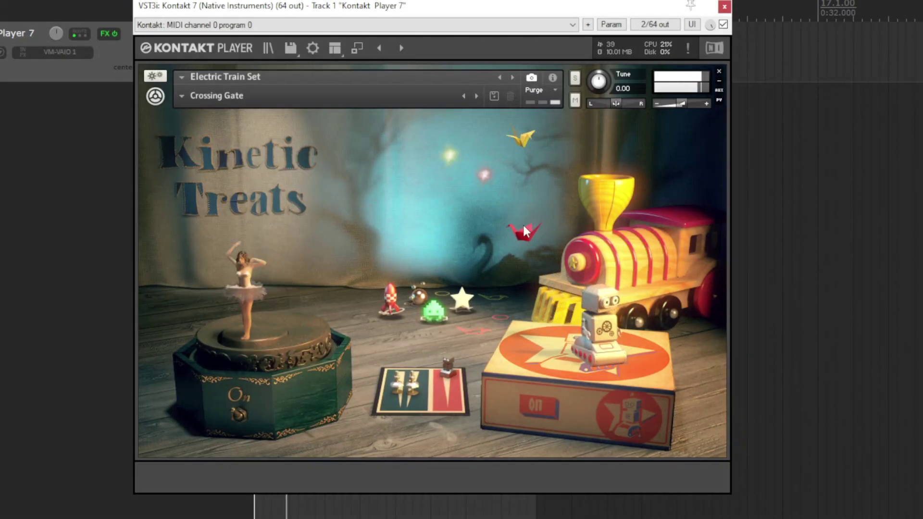
- Audition Drive Wheel 1, Drive Wheel 2 and Electric Train Transformer 1 in the Kinetic Treats Electric Train Set and look through its snapshot list
{"action": "left_click", "coordinate": [475, 98]}
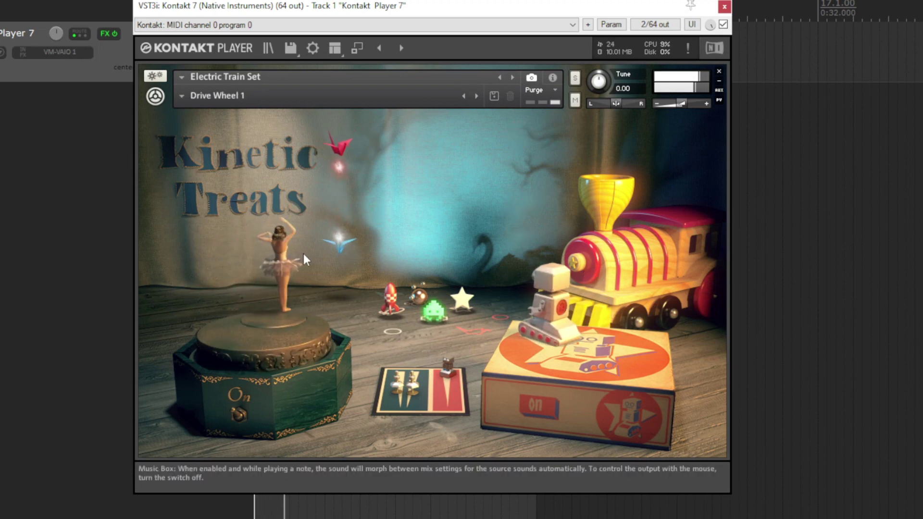
{"action": "left_click", "coordinate": [477, 96]}
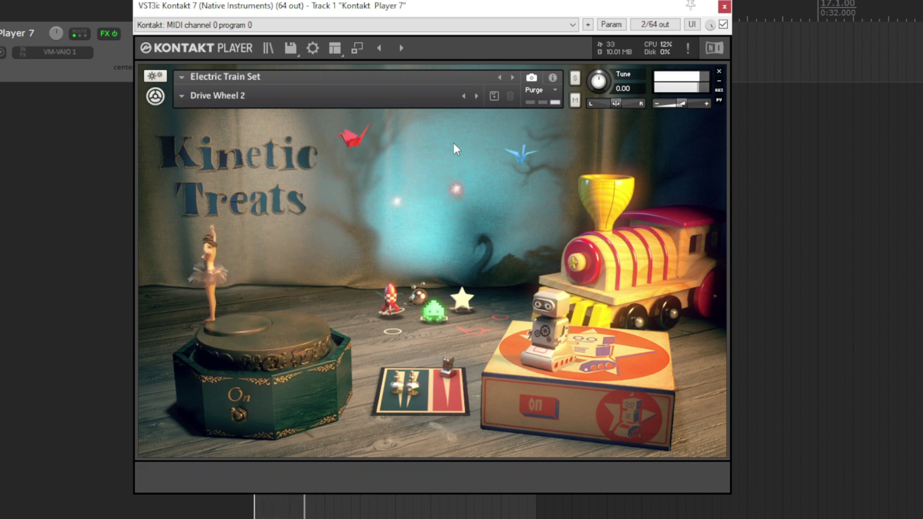
{"action": "left_click", "coordinate": [477, 96]}
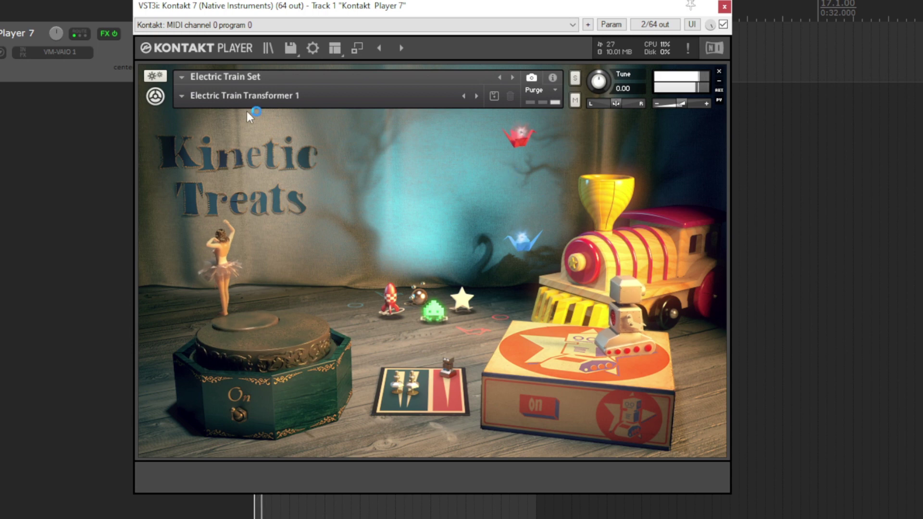
{"action": "left_click", "coordinate": [183, 96]}
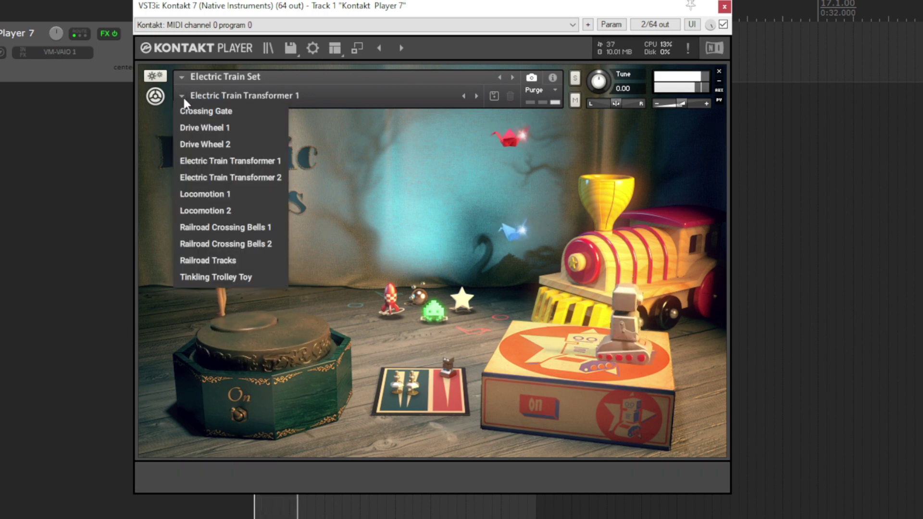
{"action": "left_click", "coordinate": [371, 203]}
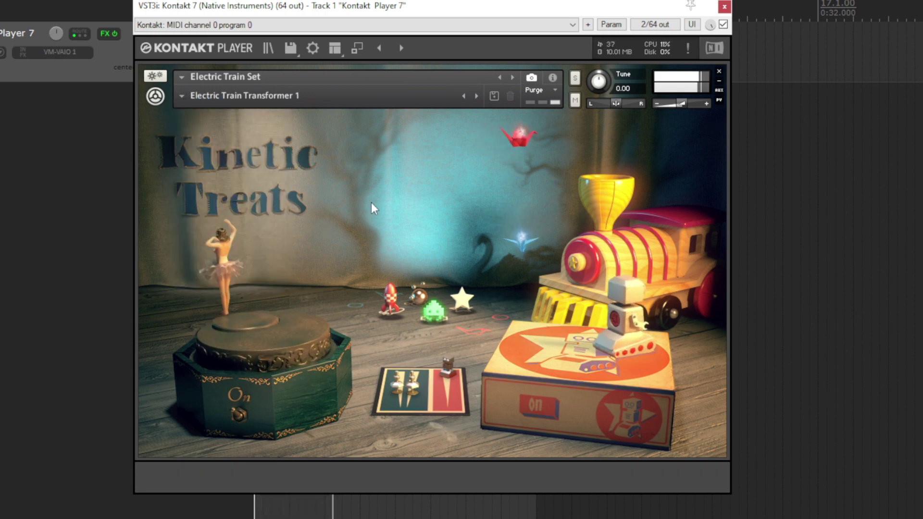
- Load and audition the Railroad Crossing Bells 1 and Tinkling Trolley Toy snapshots of the Electric Train Set
{"action": "left_click", "coordinate": [182, 96]}
{"action": "left_click", "coordinate": [353, 235]}
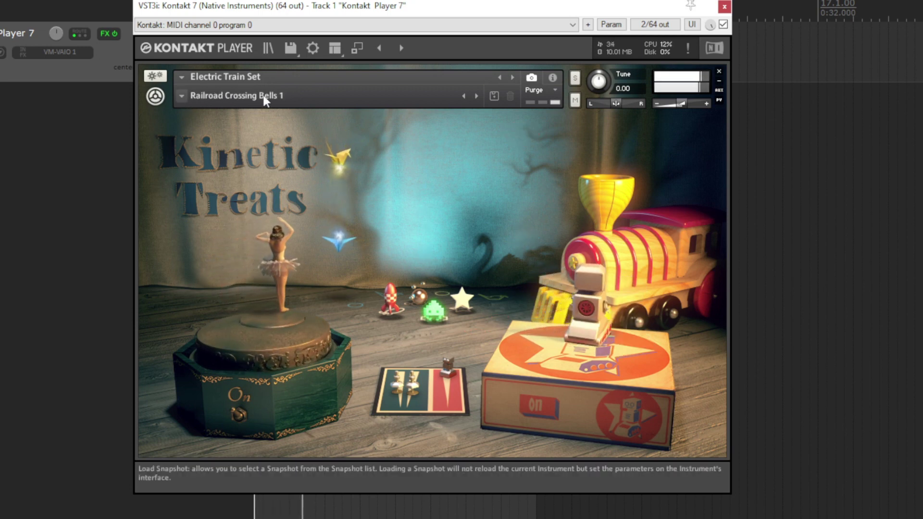
{"action": "left_click", "coordinate": [241, 95]}
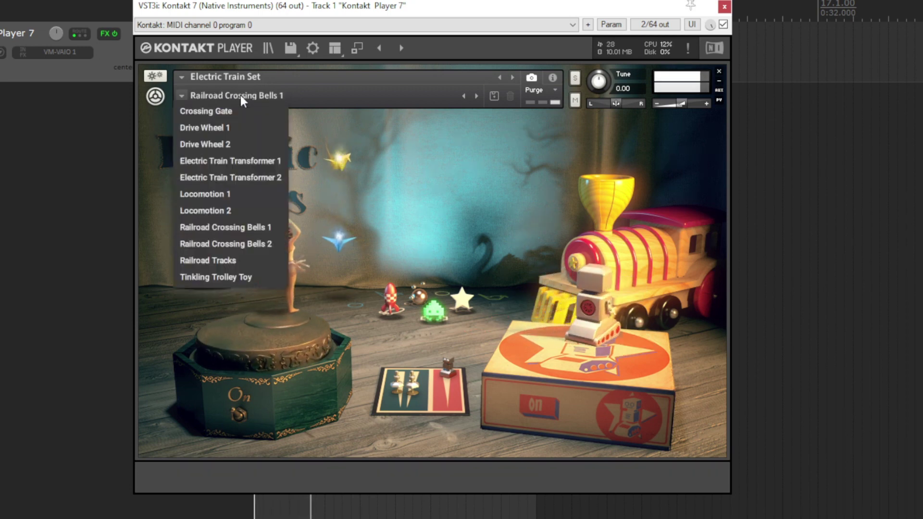
{"action": "left_click", "coordinate": [239, 277]}
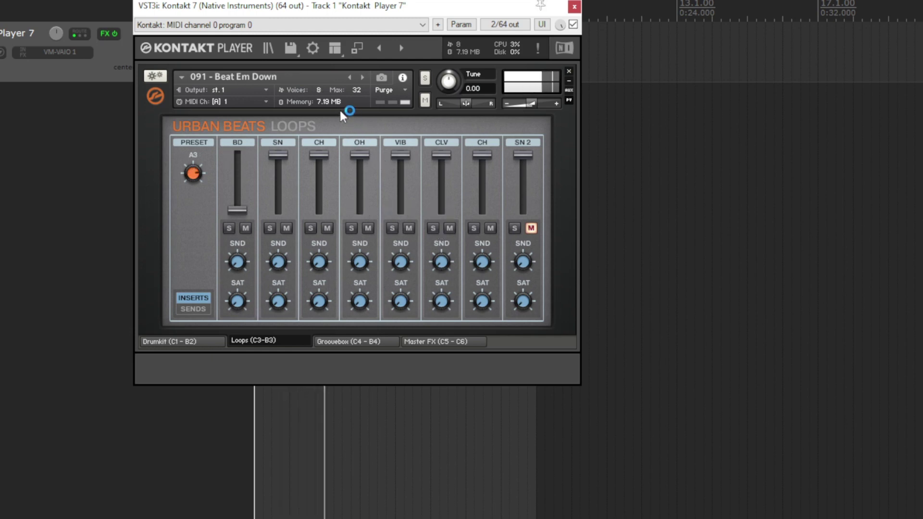
- Step through the Urban Beats loop instruments, auditioning 095 - Domination, 098 - Green Bag and 101 - Orient Vacation
{"action": "left_click", "coordinate": [362, 77]}
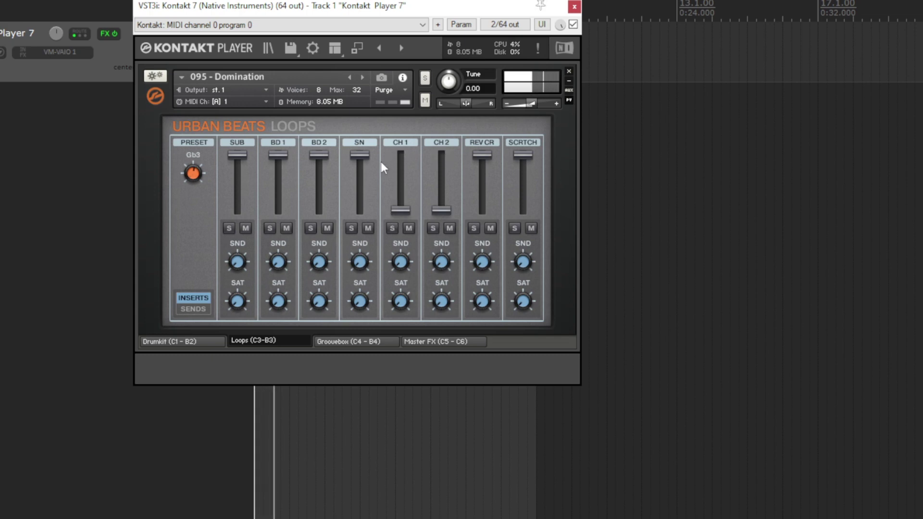
{"action": "left_click", "coordinate": [362, 77]}
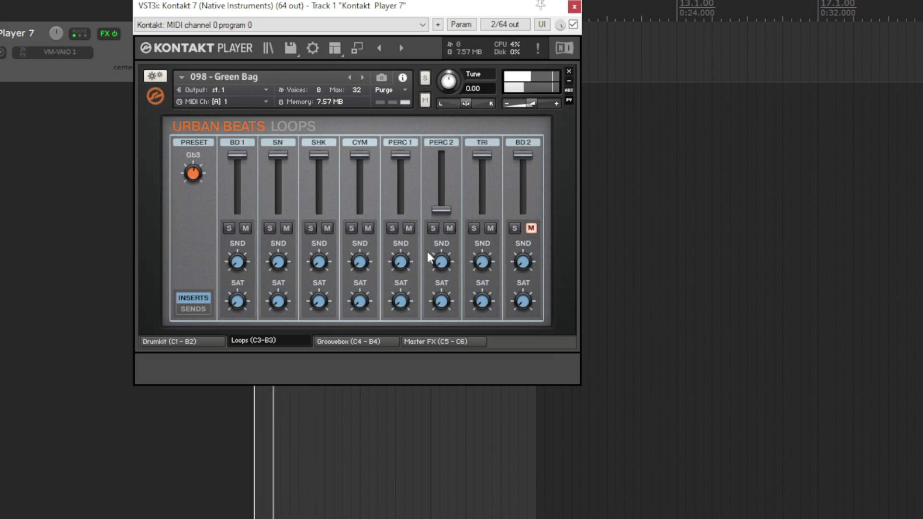
{"action": "left_click", "coordinate": [362, 77]}
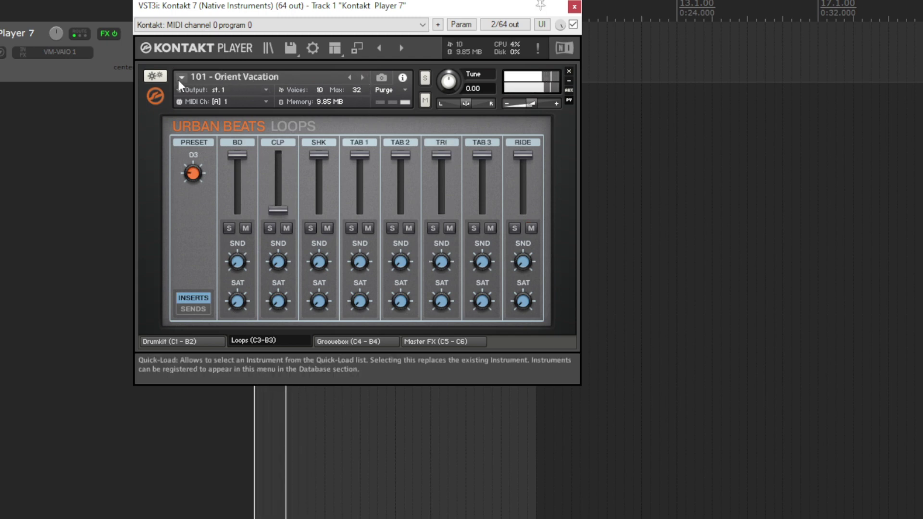
{"action": "left_click", "coordinate": [362, 77]}
- Audition Micro - Angry Wavetables, Bass - Pure Pulse and the synth drum kits April Fools and Suburban
{"action": "left_click", "coordinate": [363, 77]}
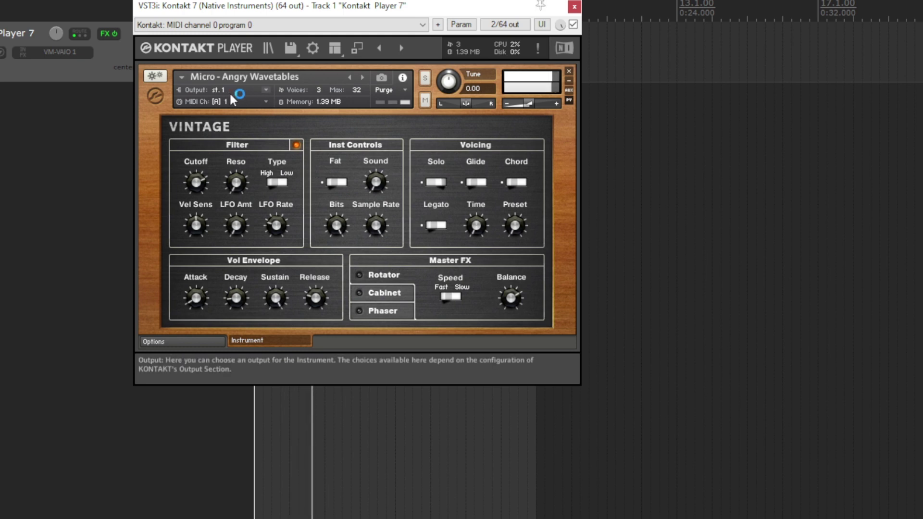
{"action": "left_click", "coordinate": [362, 77]}
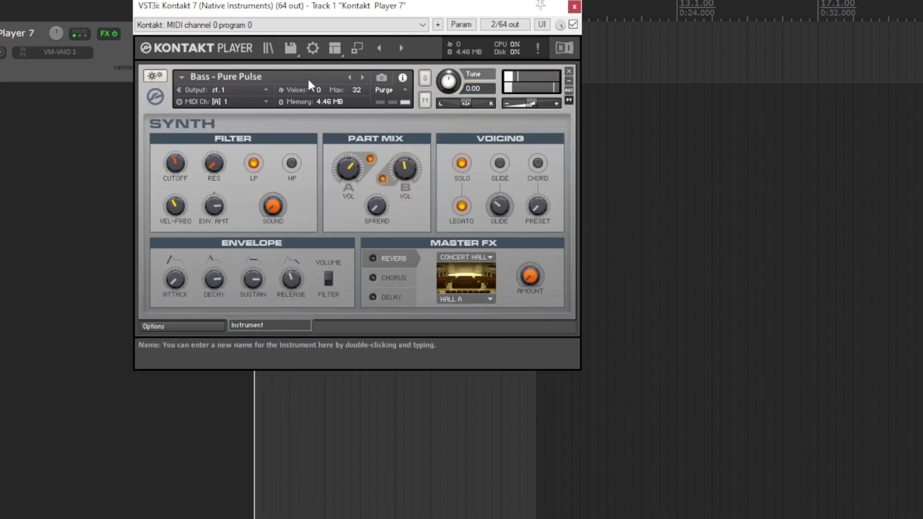
{"action": "left_click", "coordinate": [349, 77]}
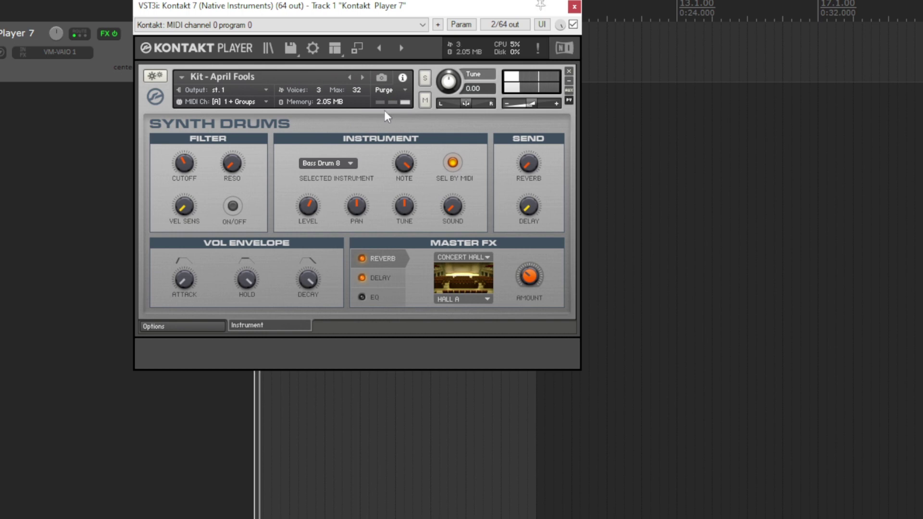
{"action": "left_click", "coordinate": [349, 77]}
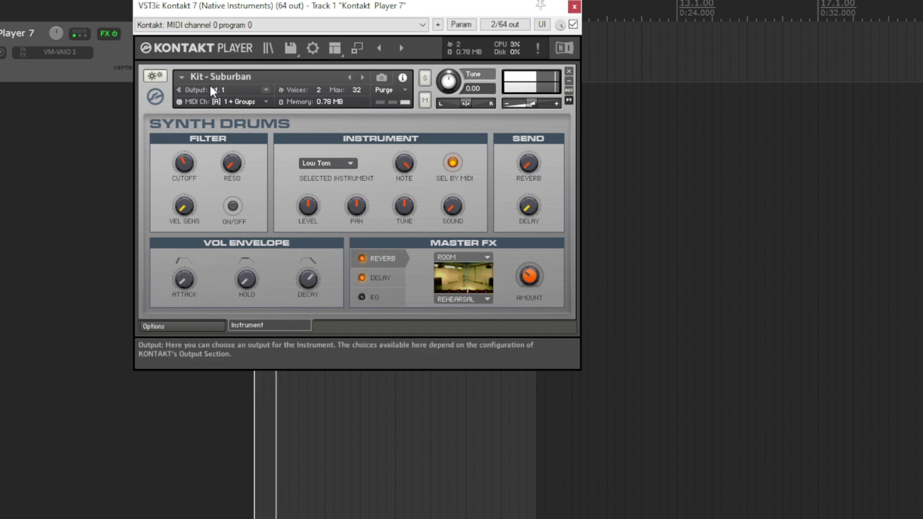
- Audition the F 100 - Flutes instrument and the synth pads Bowgart, Chrystal and Lesotho
{"action": "left_click", "coordinate": [350, 77]}
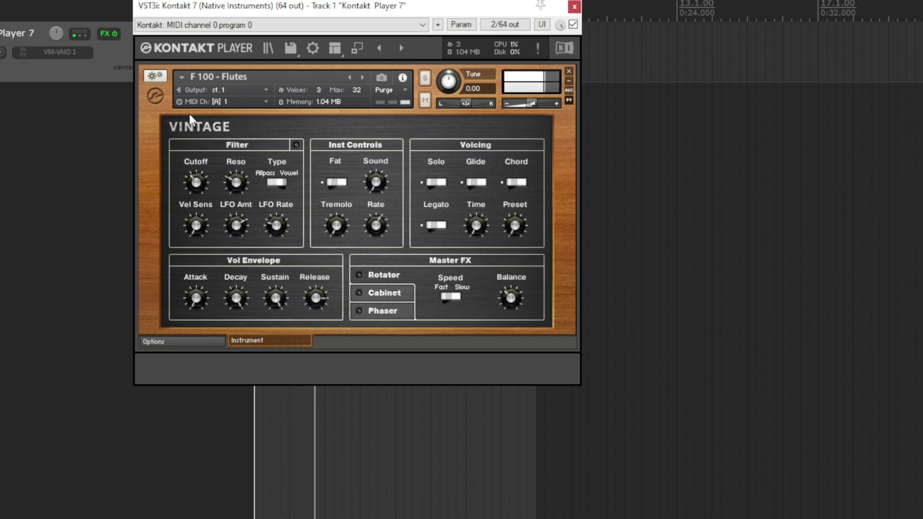
{"action": "left_click", "coordinate": [183, 82]}
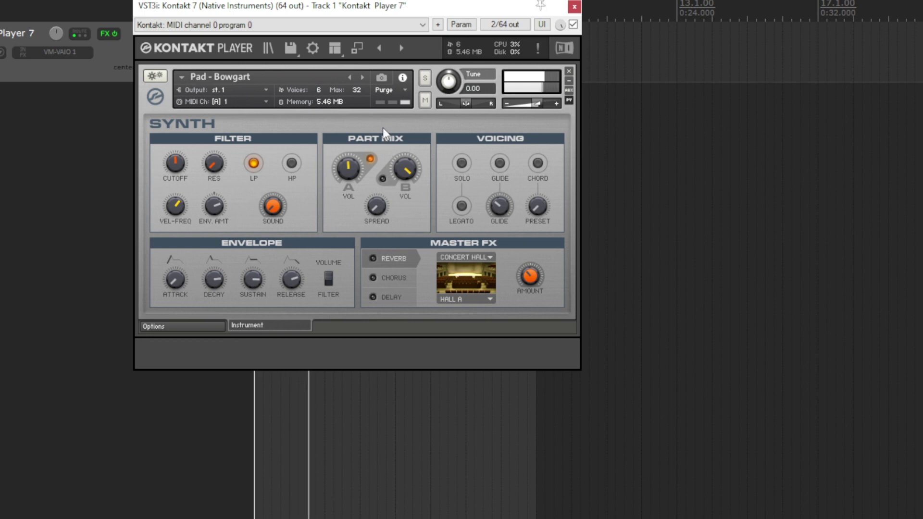
{"action": "left_click", "coordinate": [362, 77]}
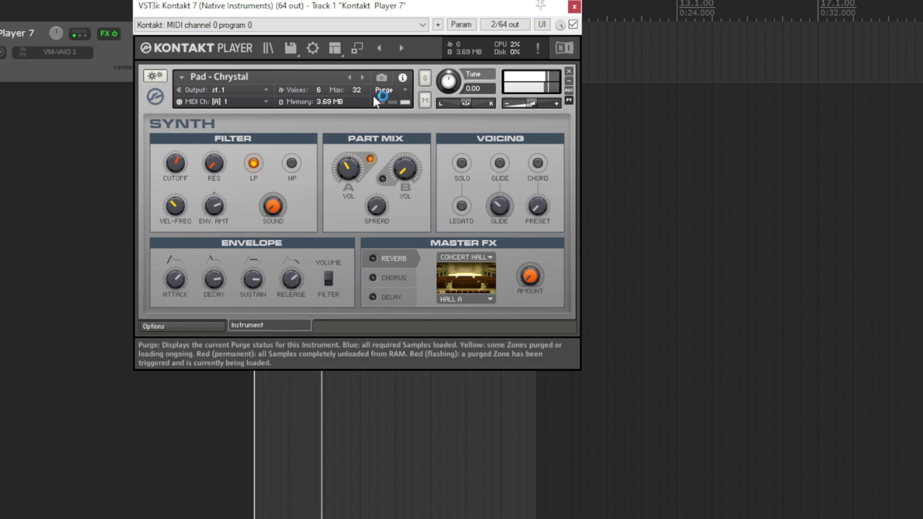
{"action": "left_click", "coordinate": [362, 78]}
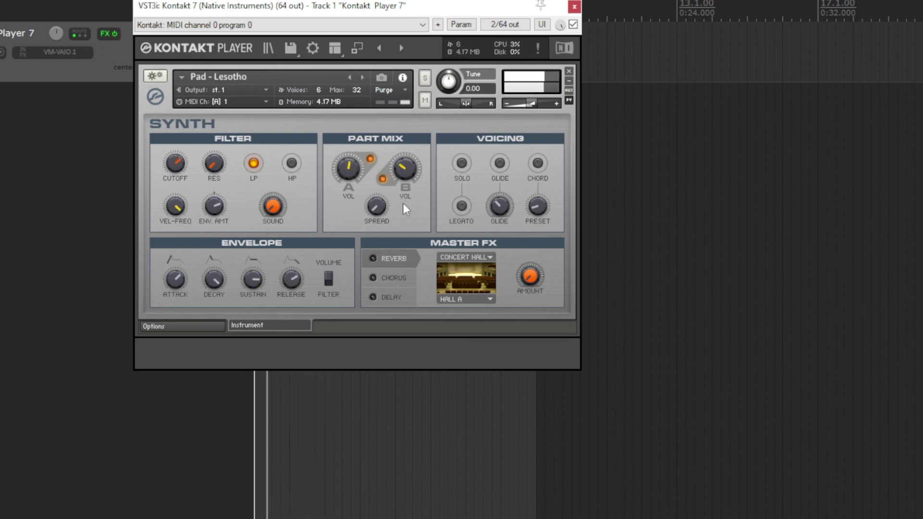
- Step through the Hybrid Keys snapshots, auditioning Harmonic Keys, Ambient EP, Crunchy EP and Muted Harp
{"action": "left_click", "coordinate": [362, 78]}
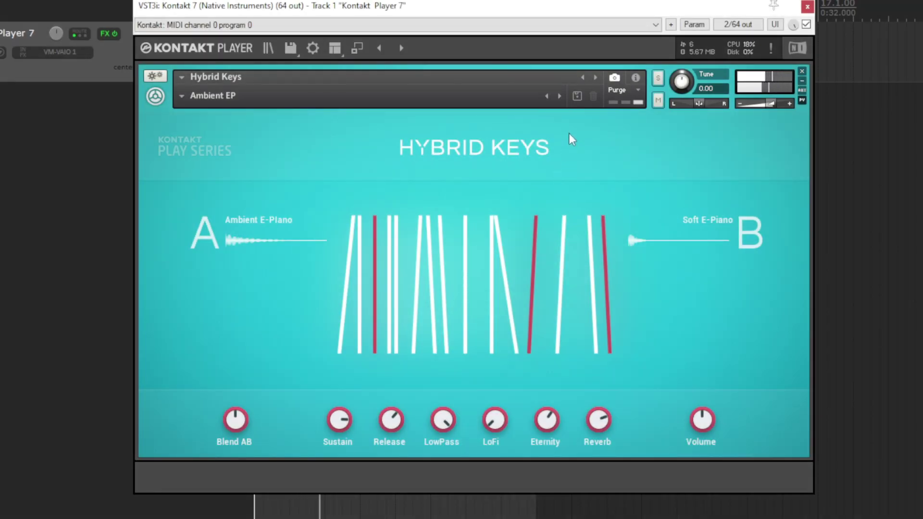
{"action": "left_click", "coordinate": [560, 96]}
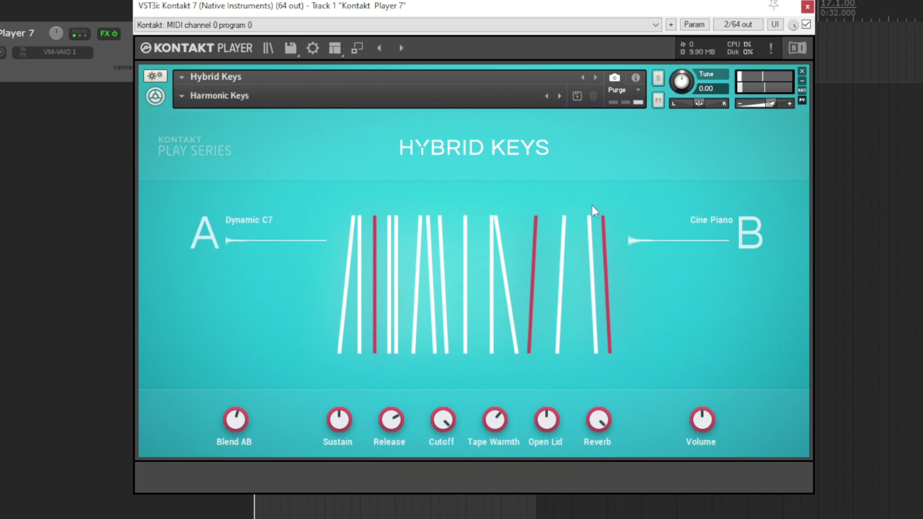
{"action": "left_click", "coordinate": [559, 96]}
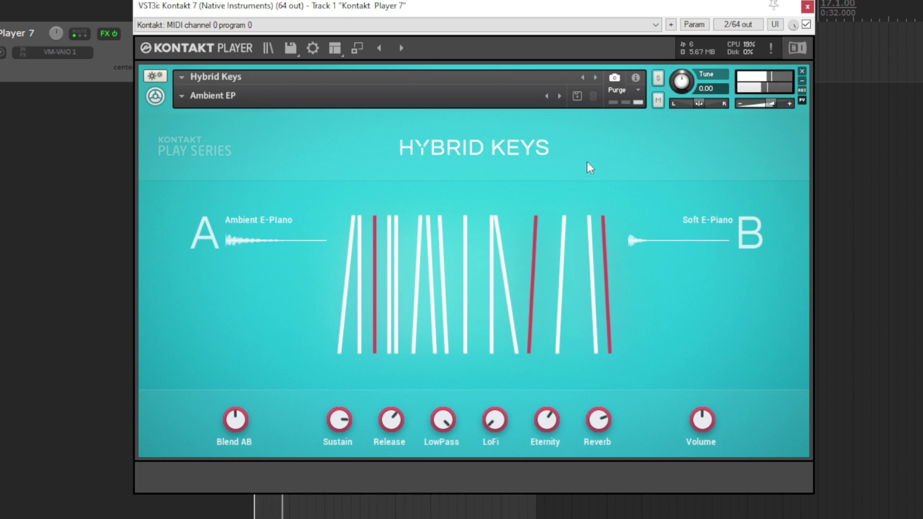
{"action": "left_click", "coordinate": [559, 96]}
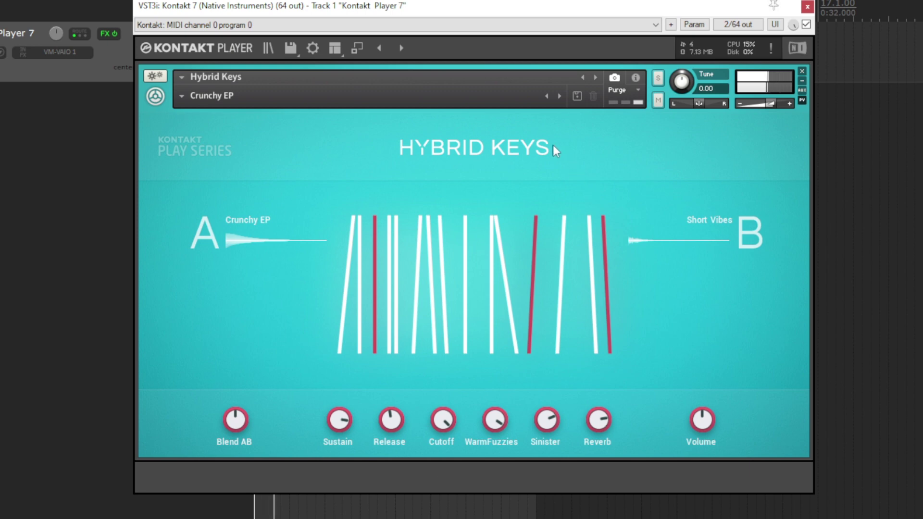
{"action": "left_click", "coordinate": [560, 97]}
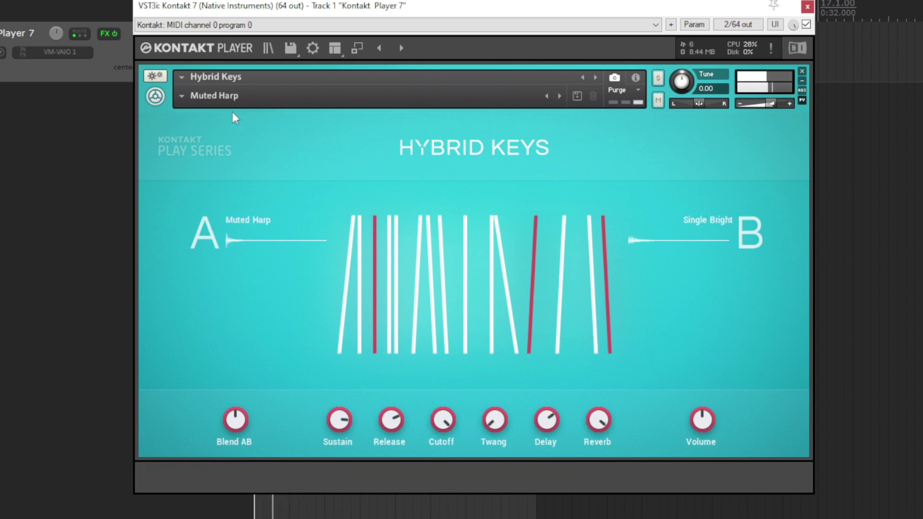
- Load and play the Hybrid Keys snapshots Rotating Stack, Chords Of Banada and Jetskis
{"action": "left_click", "coordinate": [182, 96]}
{"action": "key", "text": "space"}
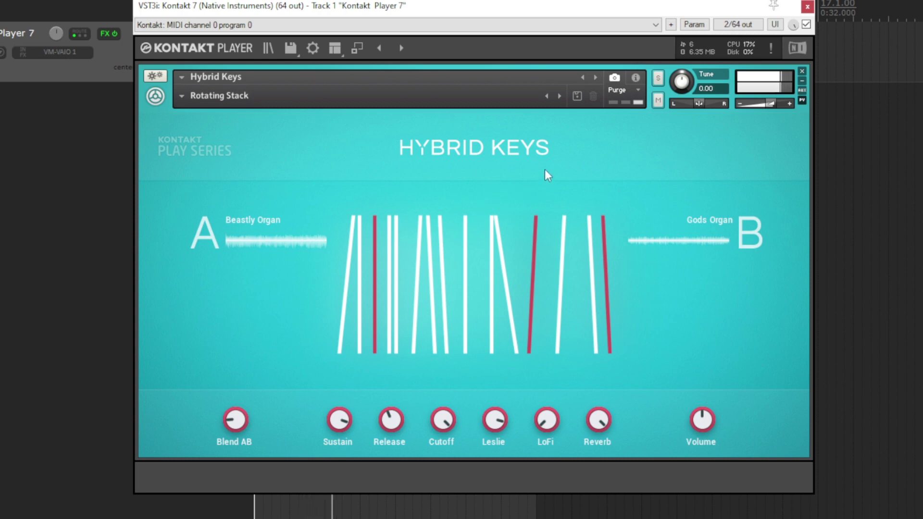
{"action": "key", "text": "space"}
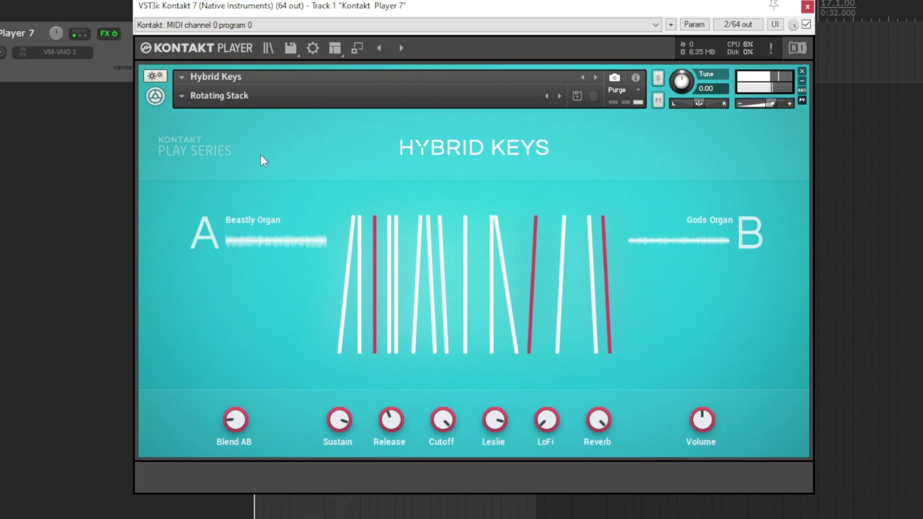
{"action": "left_click", "coordinate": [183, 97]}
{"action": "left_click", "coordinate": [226, 202]}
{"action": "key", "text": "space"}
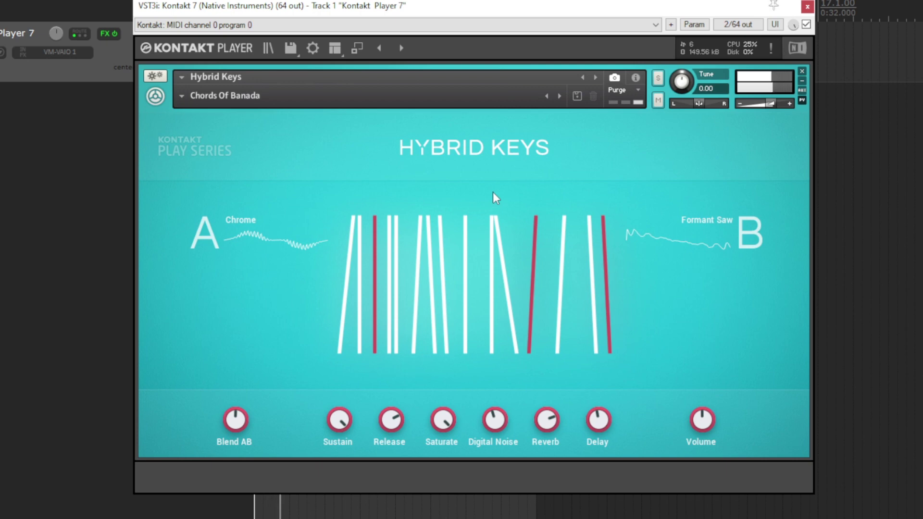
{"action": "left_click", "coordinate": [558, 99]}
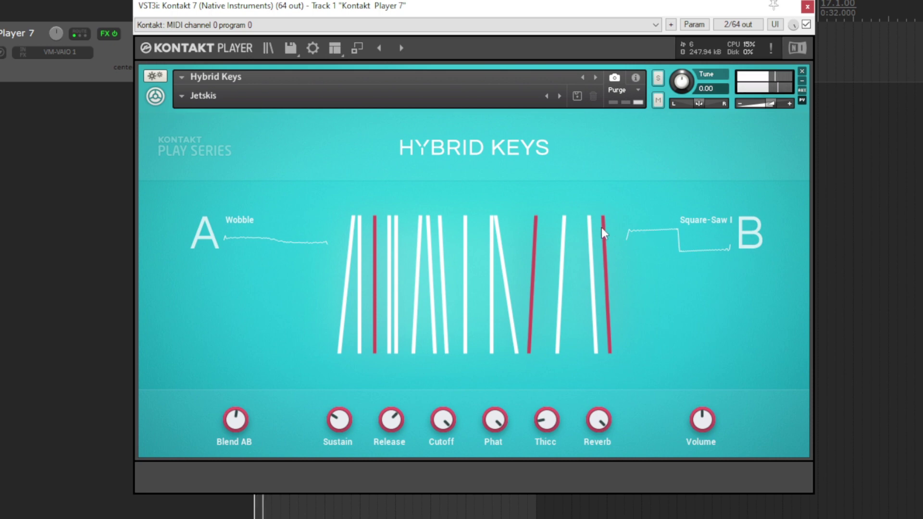